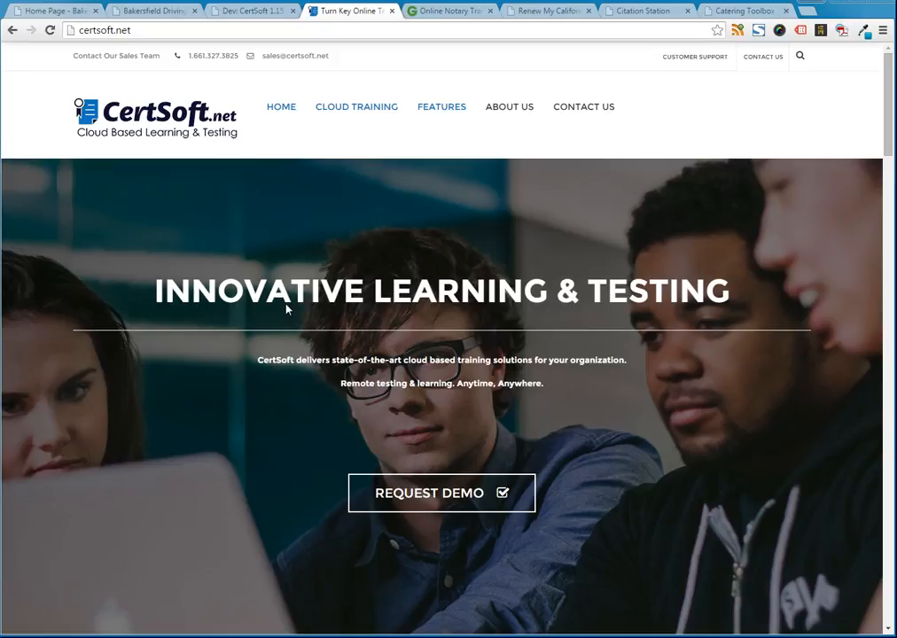
Show the client sites: the National Notary Council's Become a Notary page, Citation Station, and Catering Toolbox.
click(545, 11)
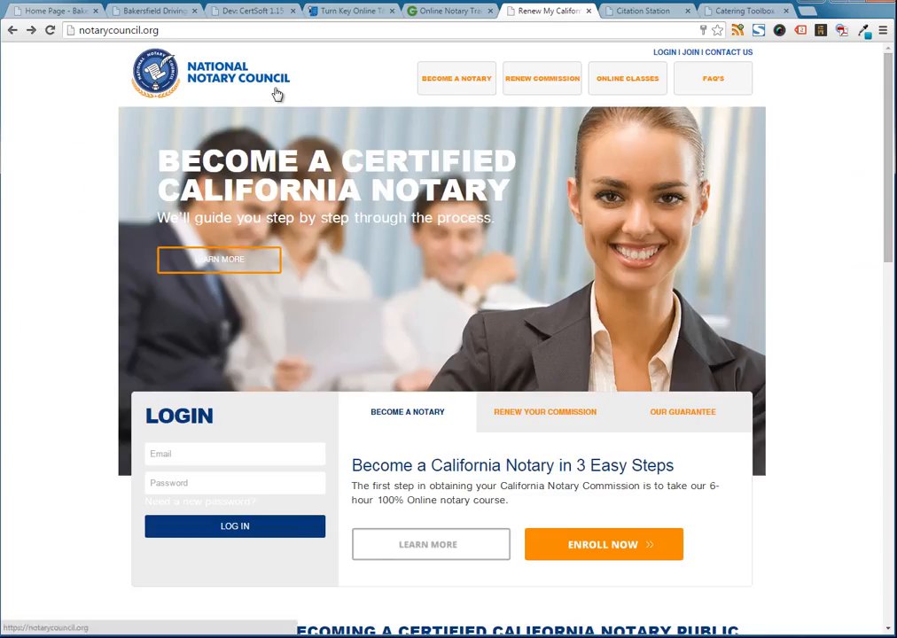
click(455, 88)
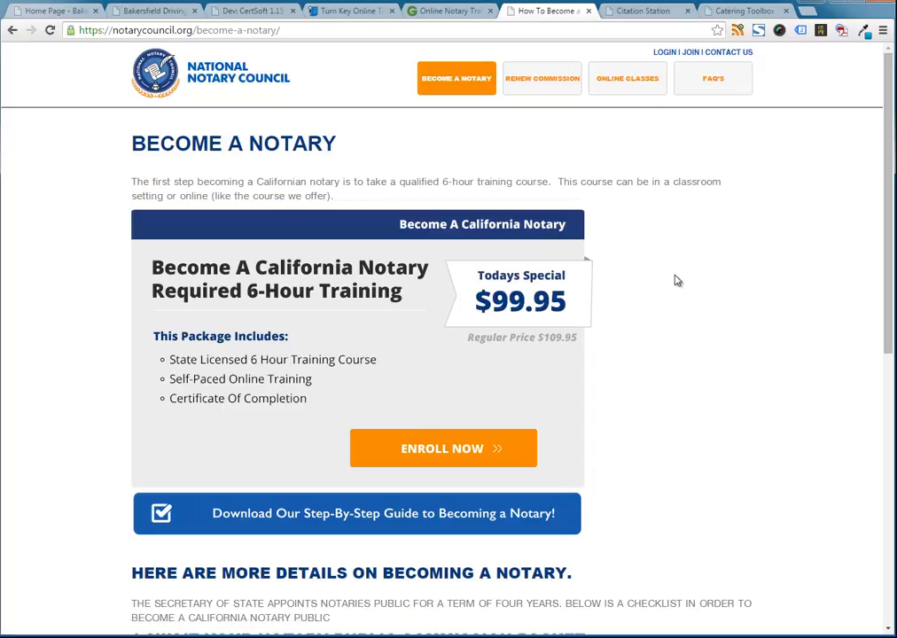
click(656, 15)
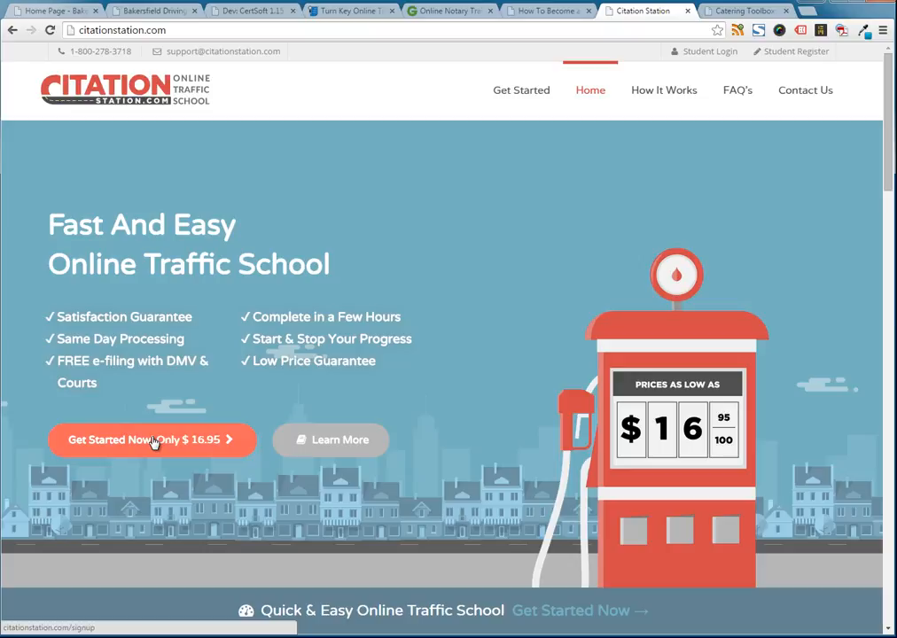
click(750, 14)
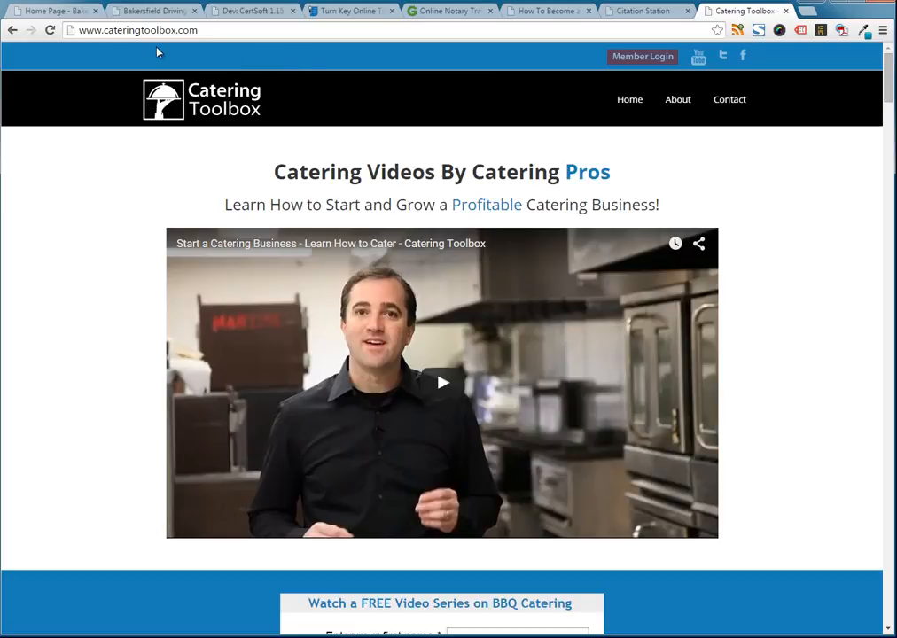
Open the Bakersfield Driving School site's package list from its home page and review the three packages offered.
click(72, 13)
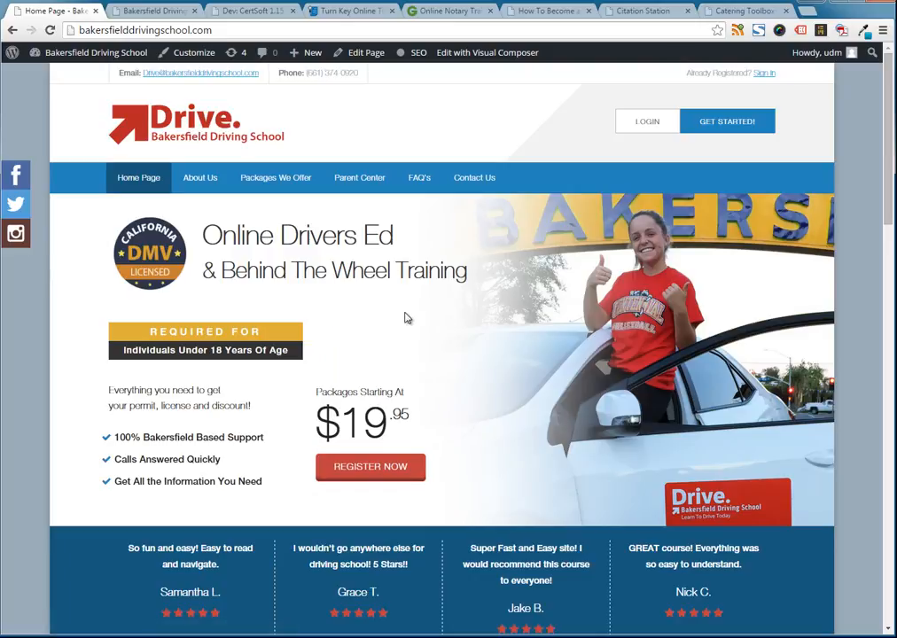
click(374, 470)
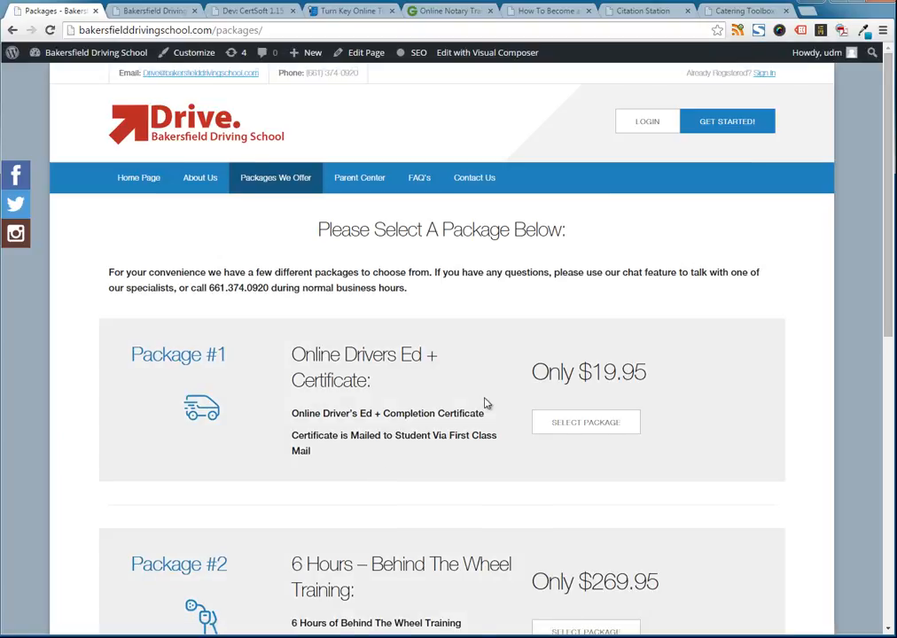
scroll(486, 402, down, 3)
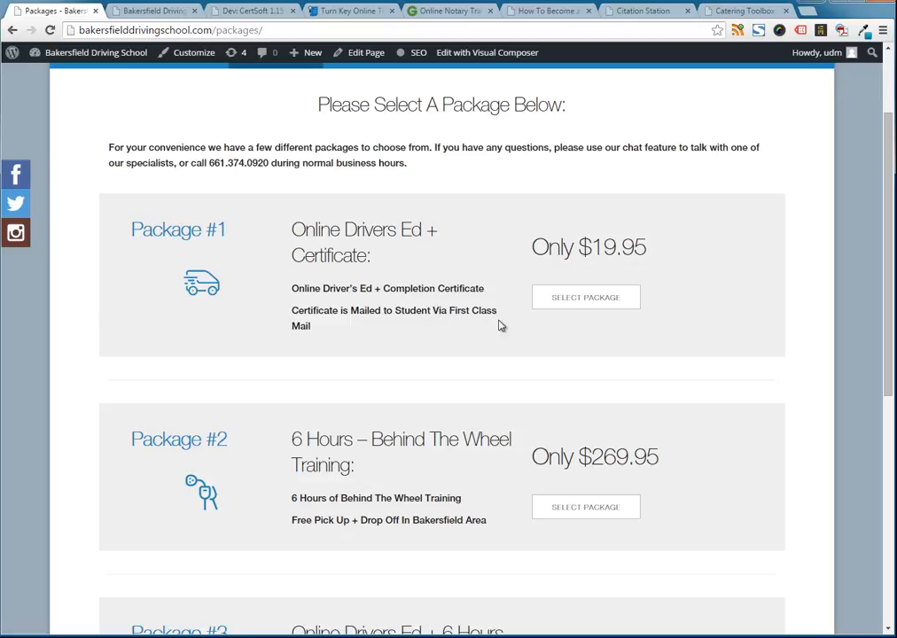
scroll(539, 337, down, 2)
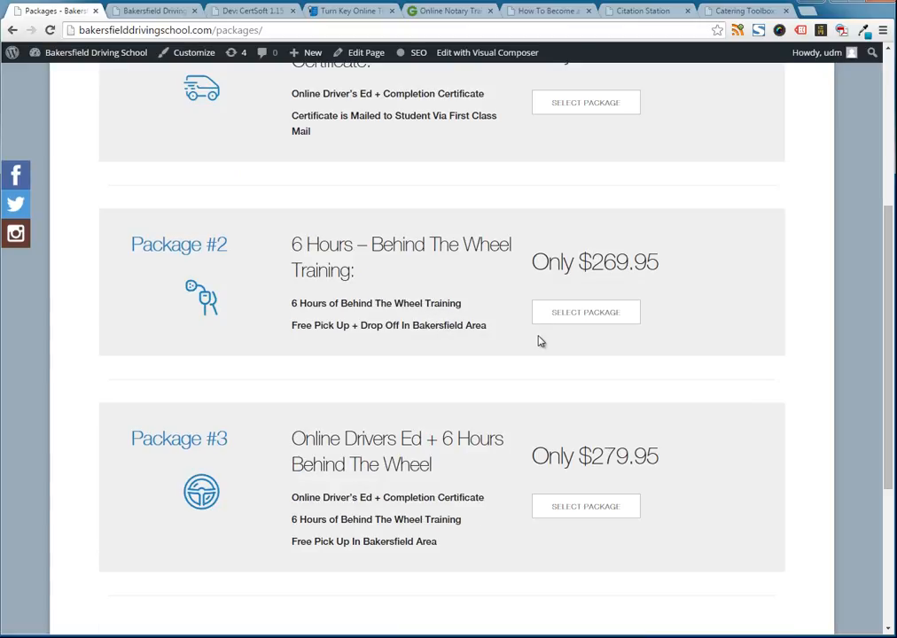
scroll(538, 341, up, 2)
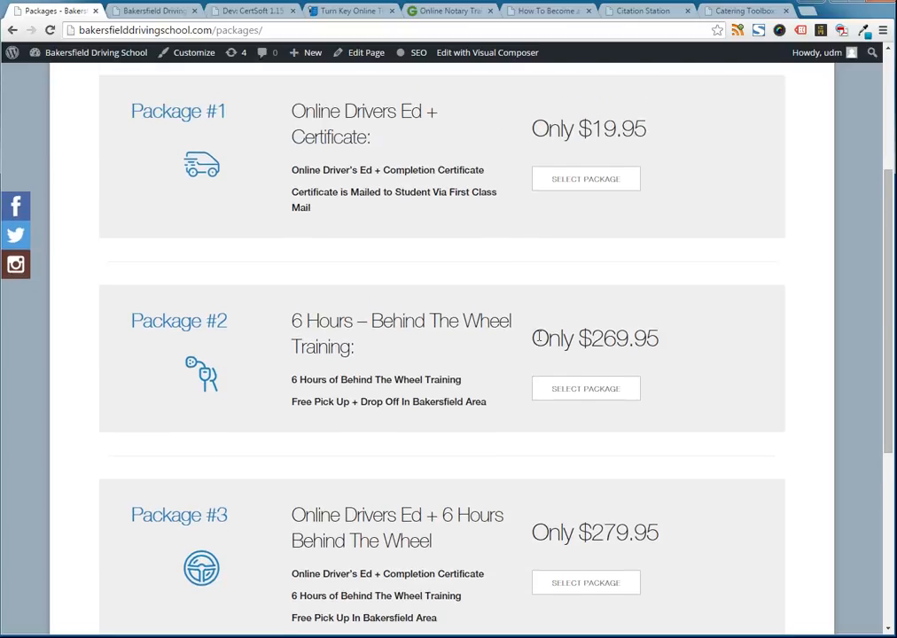
scroll(532, 332, up, 1)
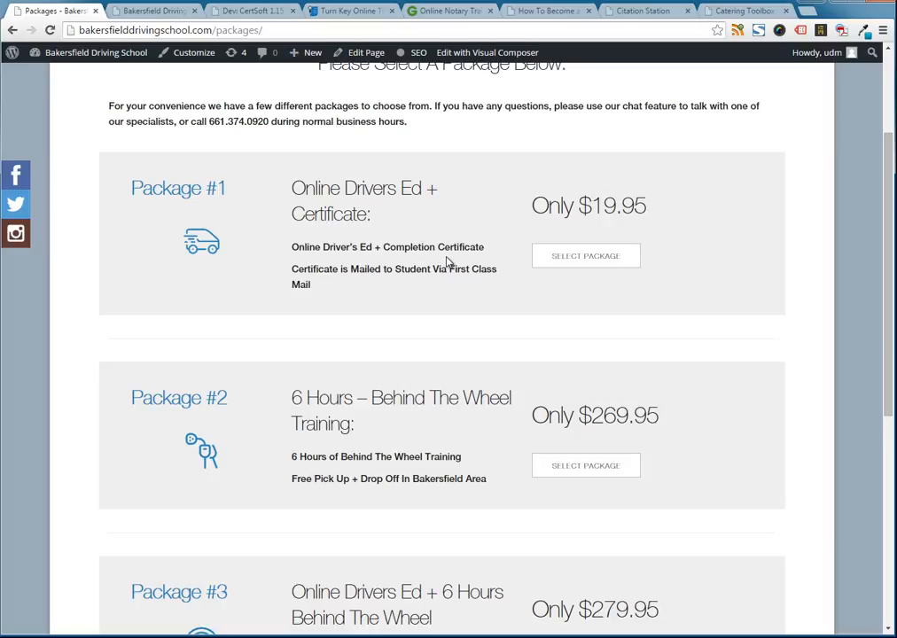
Switch to the driving school's admin dashboard and examine the August profit and the student list.
click(171, 14)
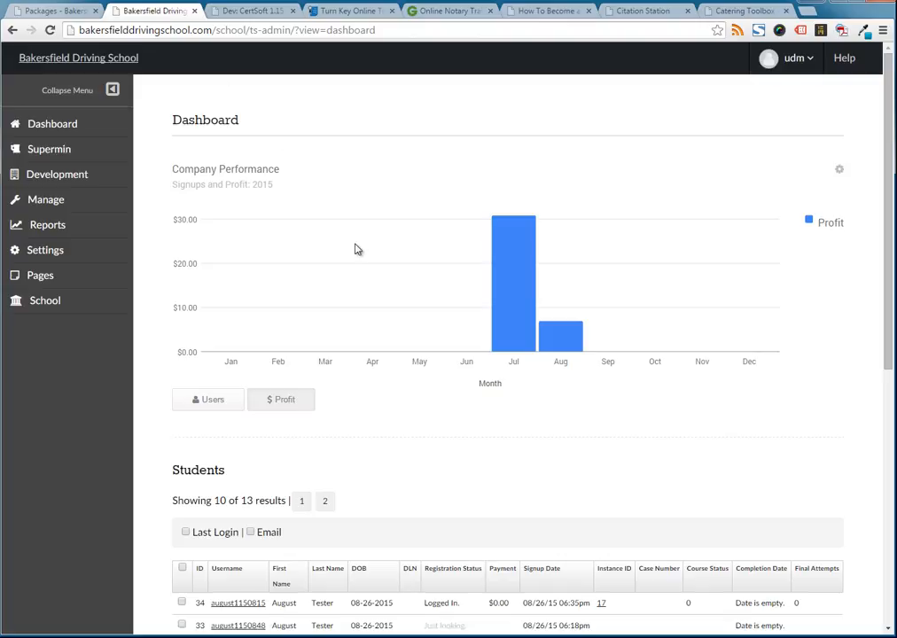
scroll(354, 249, down, 1)
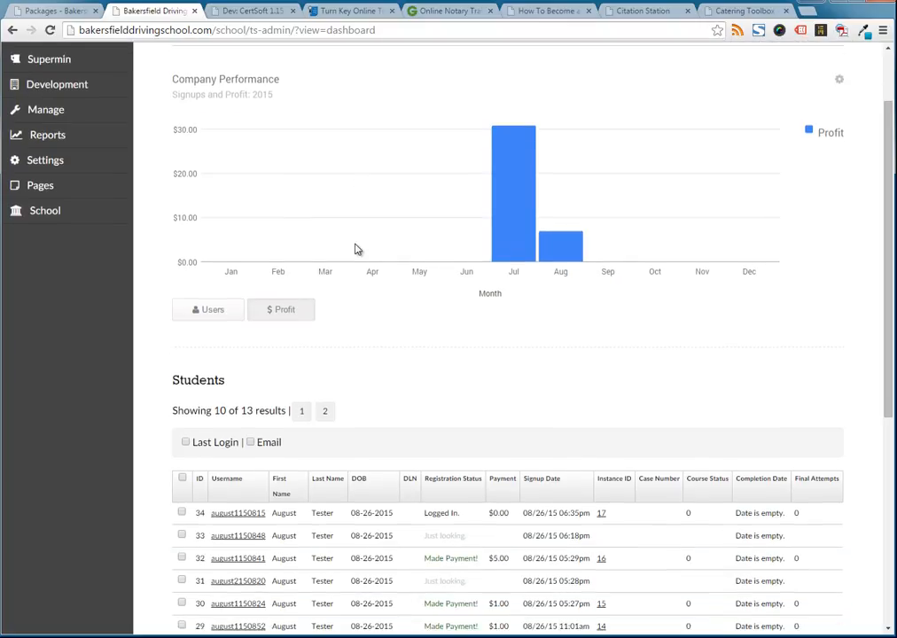
mouse_move(560, 266)
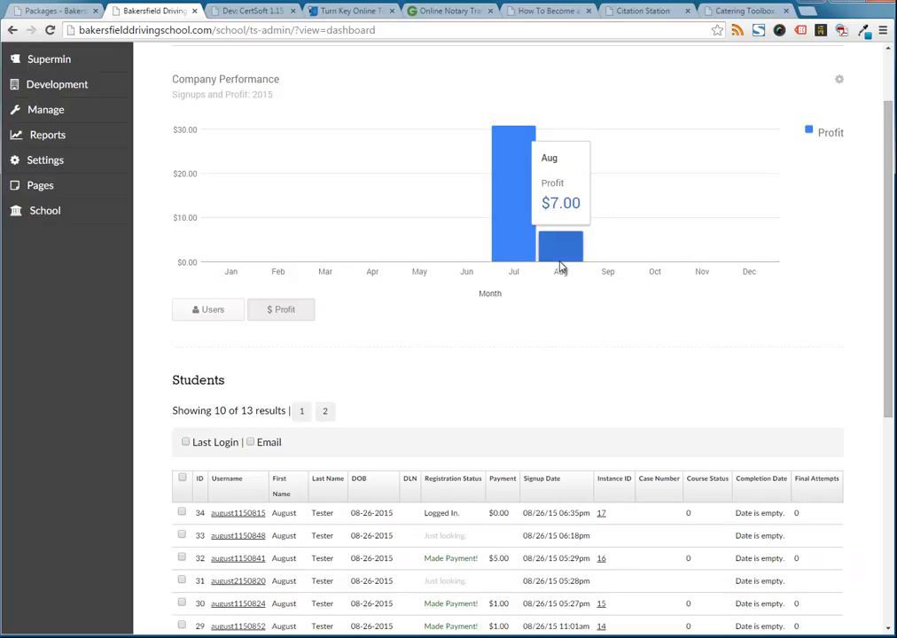
scroll(577, 301, down, 1)
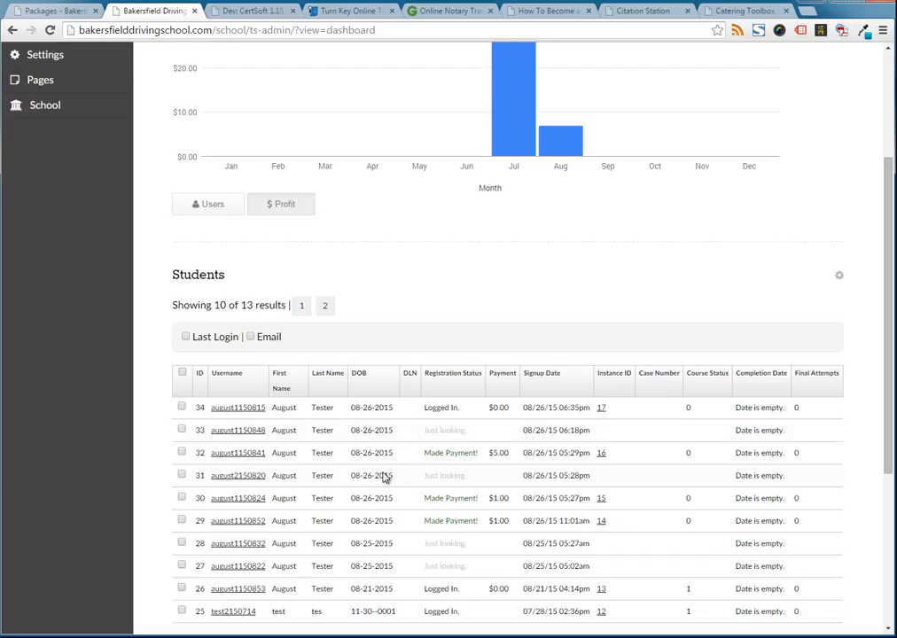
scroll(398, 487, up, 3)
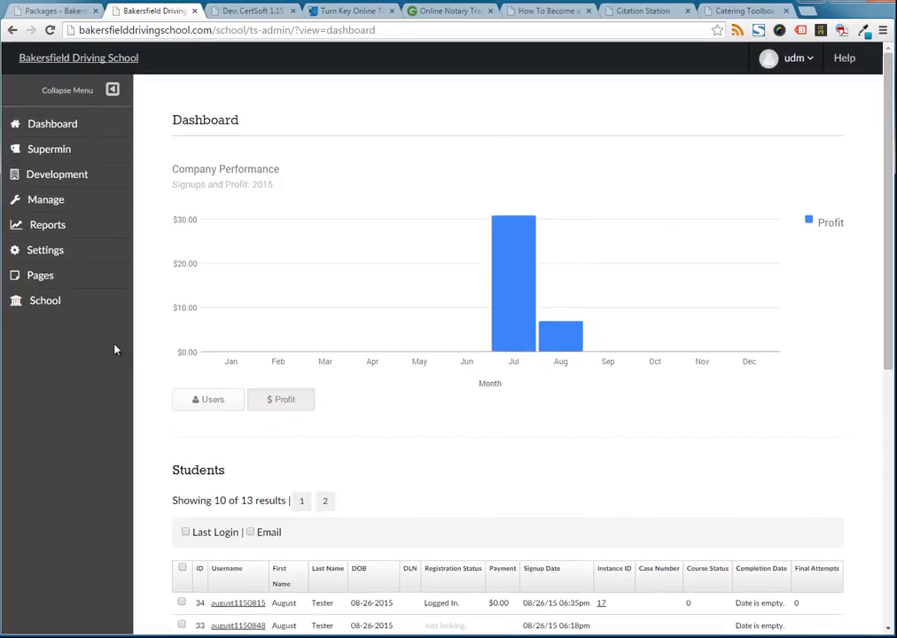
Open the Online Drivers Ed + Certificate package in the school admin and compare it with the public packages page.
click(108, 199)
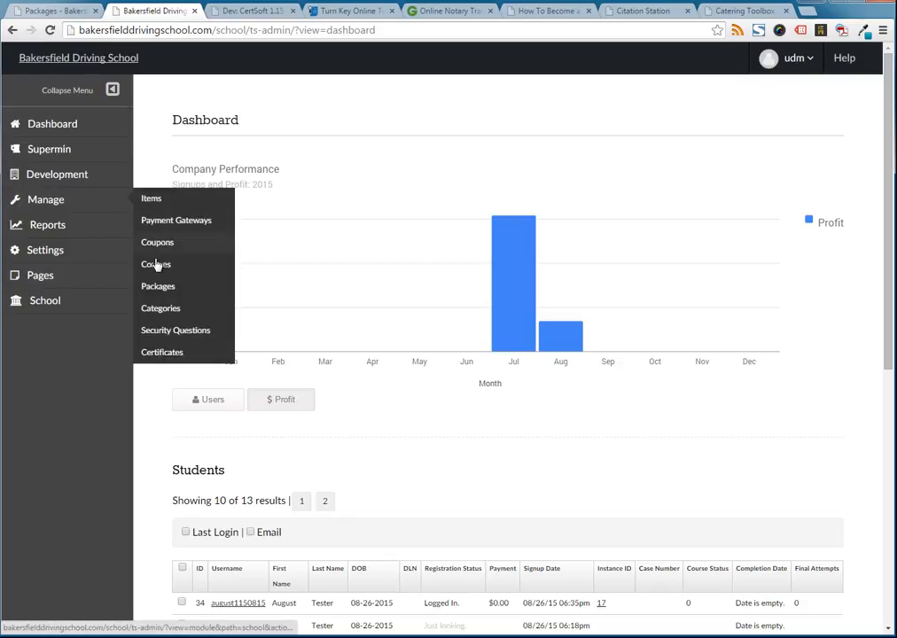
click(157, 287)
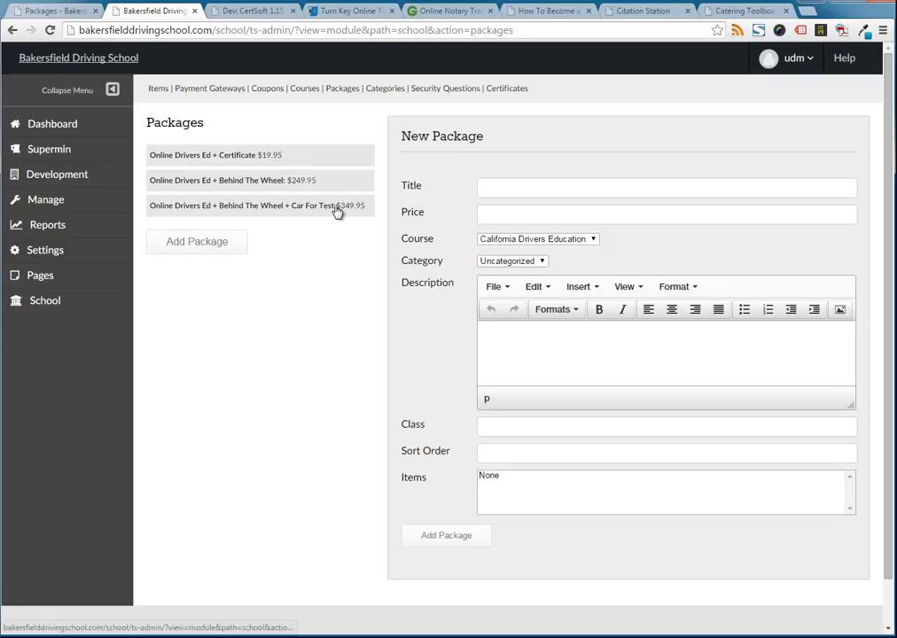
click(306, 158)
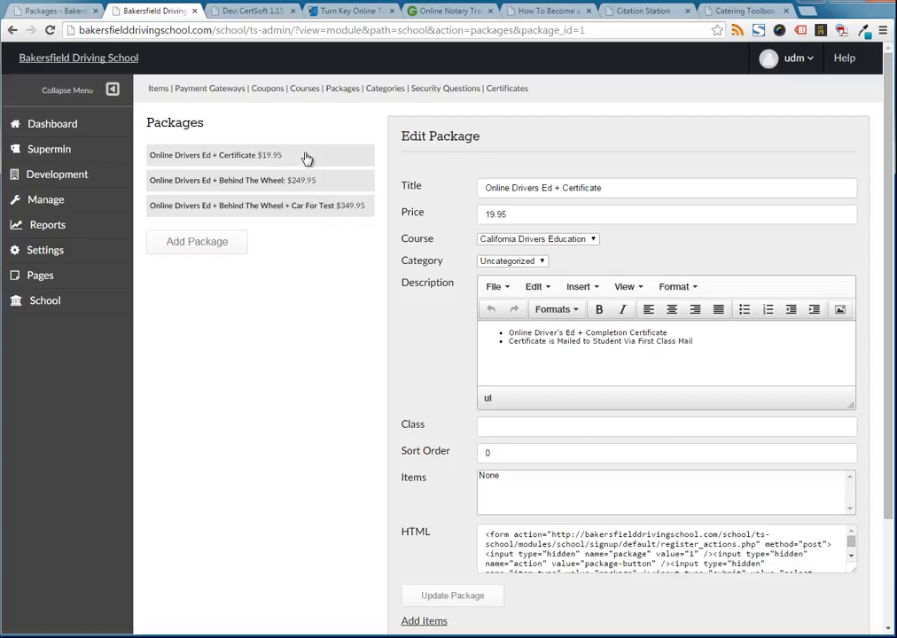
click(71, 9)
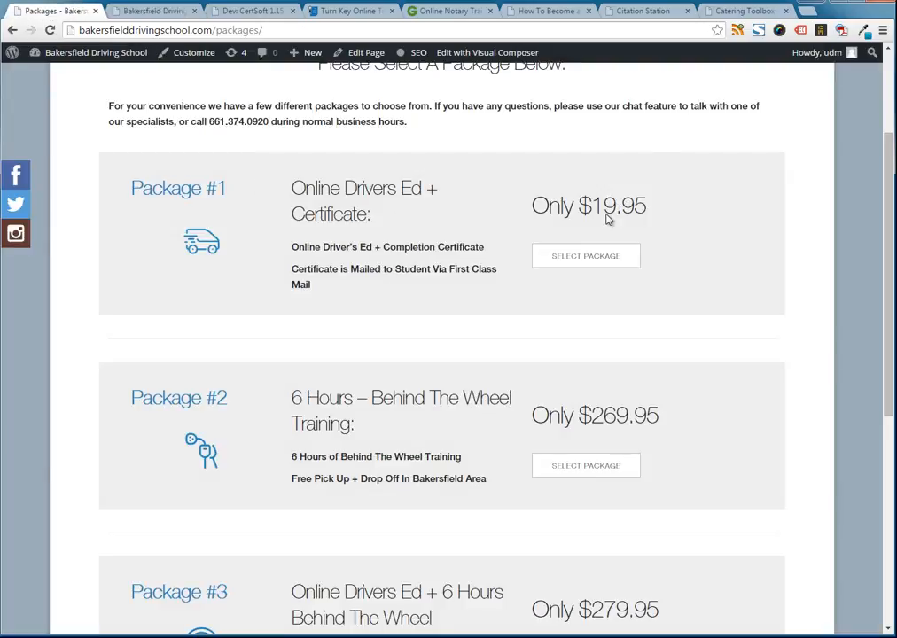
click(164, 12)
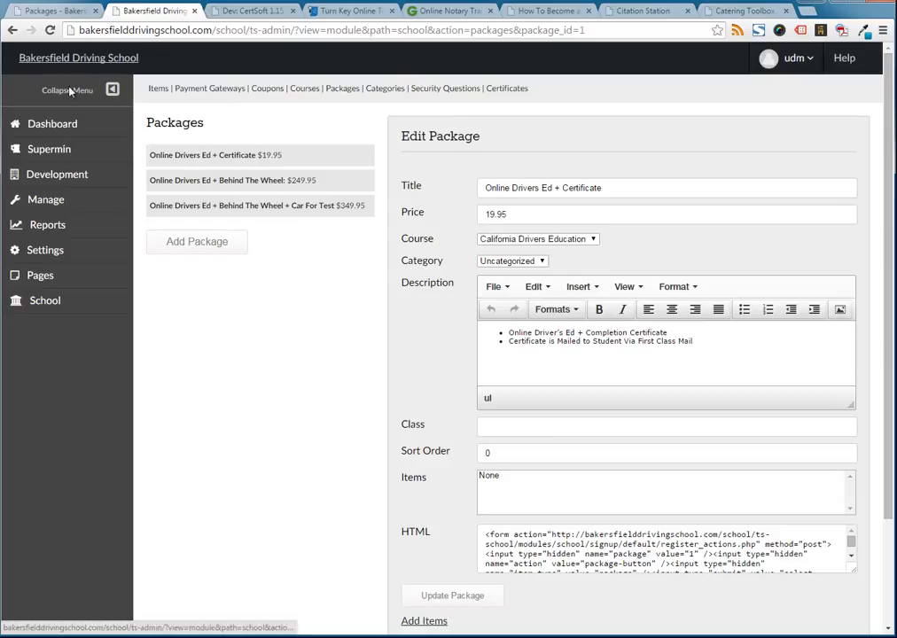
Open the public Packages page in the WordPress editor and show the settings of Package #1's button text block.
click(64, 12)
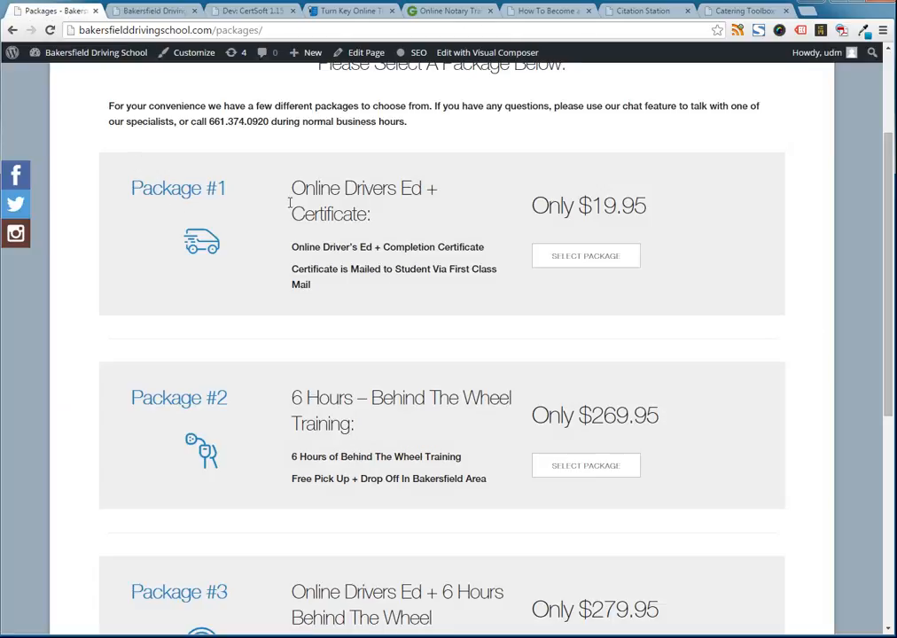
click(361, 56)
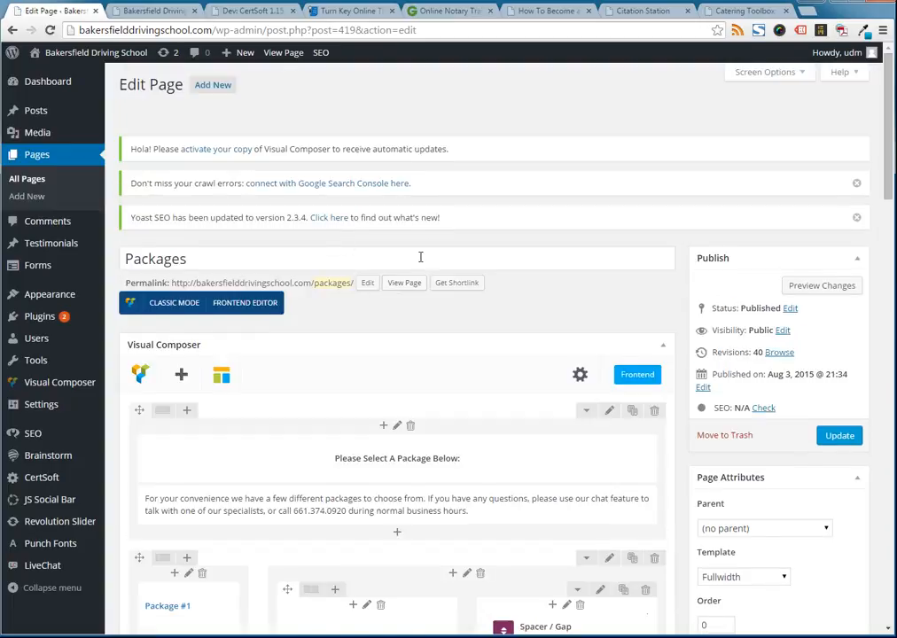
scroll(420, 257, down, 5)
scroll(420, 261, down, 2)
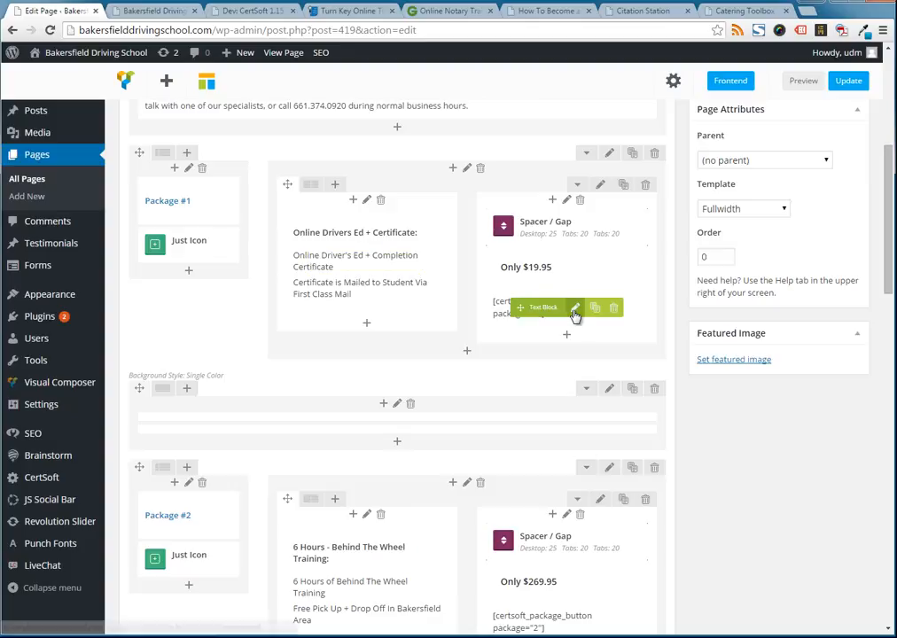
click(575, 310)
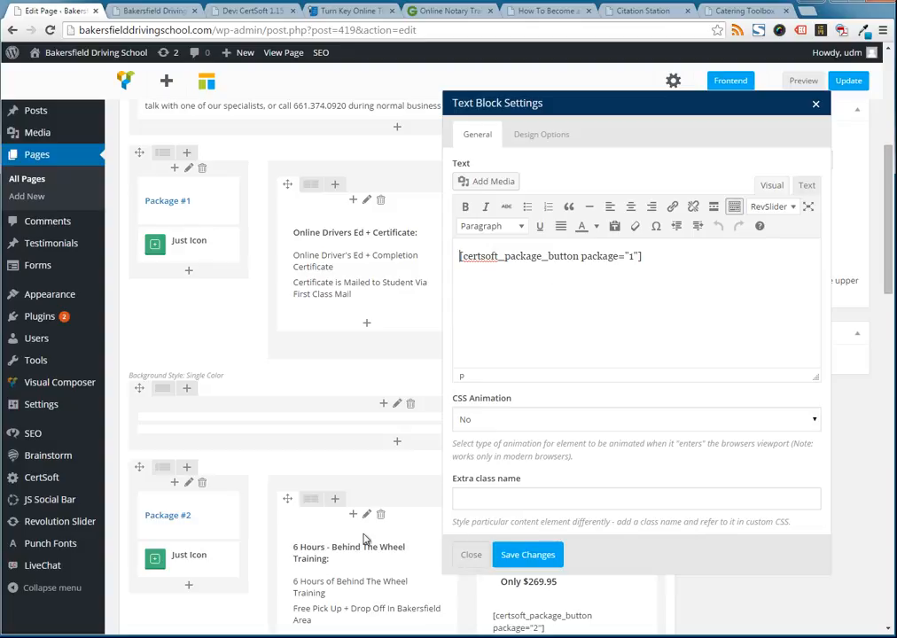
Open the CertSoft plugin page in the WordPress admin and review its contents.
click(55, 478)
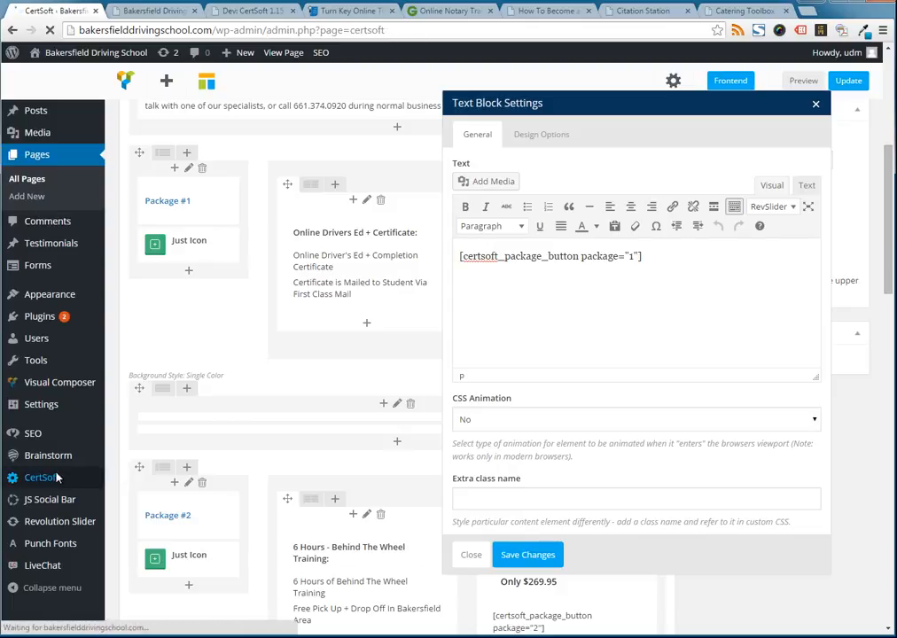
scroll(355, 315, down, 3)
scroll(355, 315, down, 1)
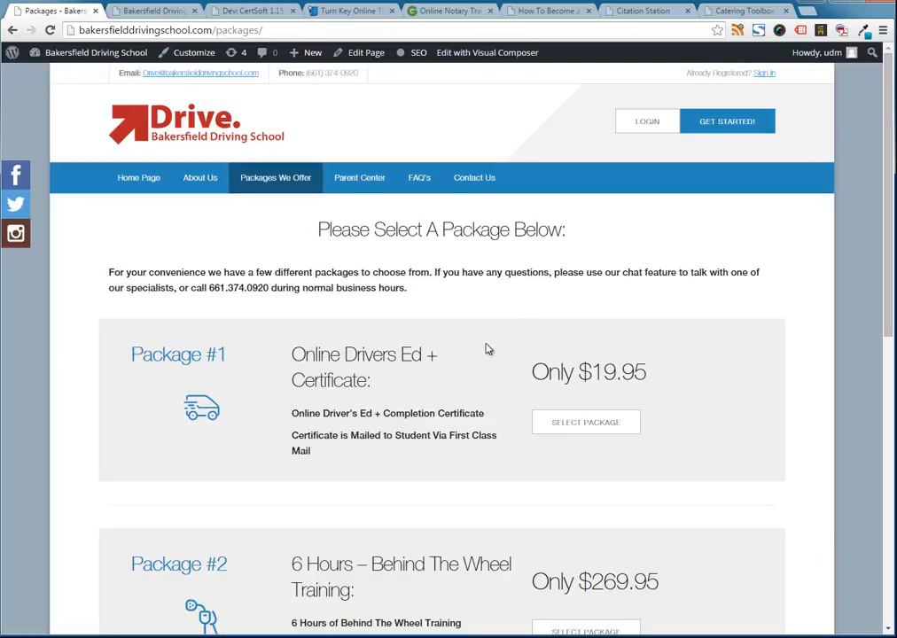
Select Package #1, Online Drivers Ed + Certificate, on the public packages page and proceed from the cart to registration.
scroll(485, 349, down, 2)
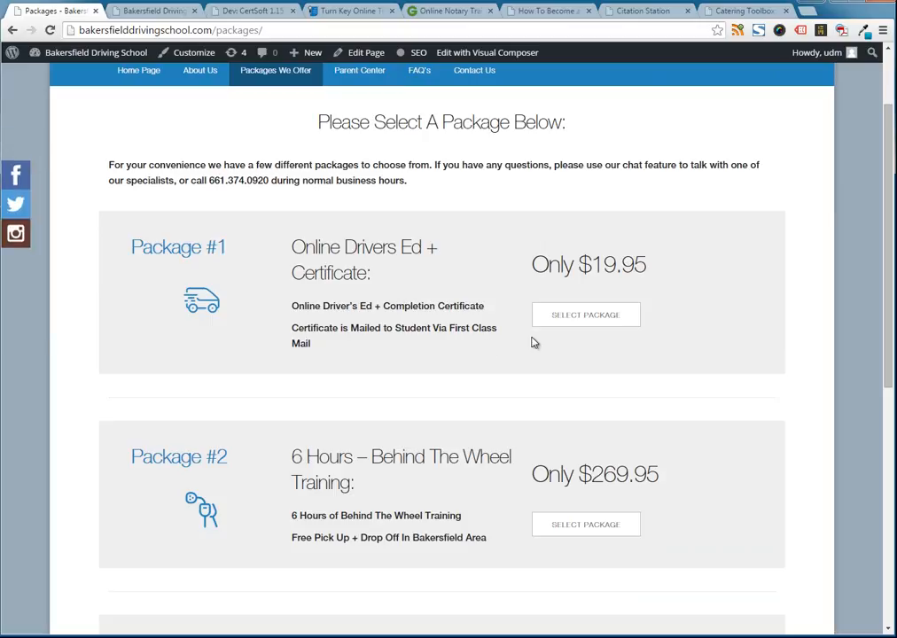
click(554, 320)
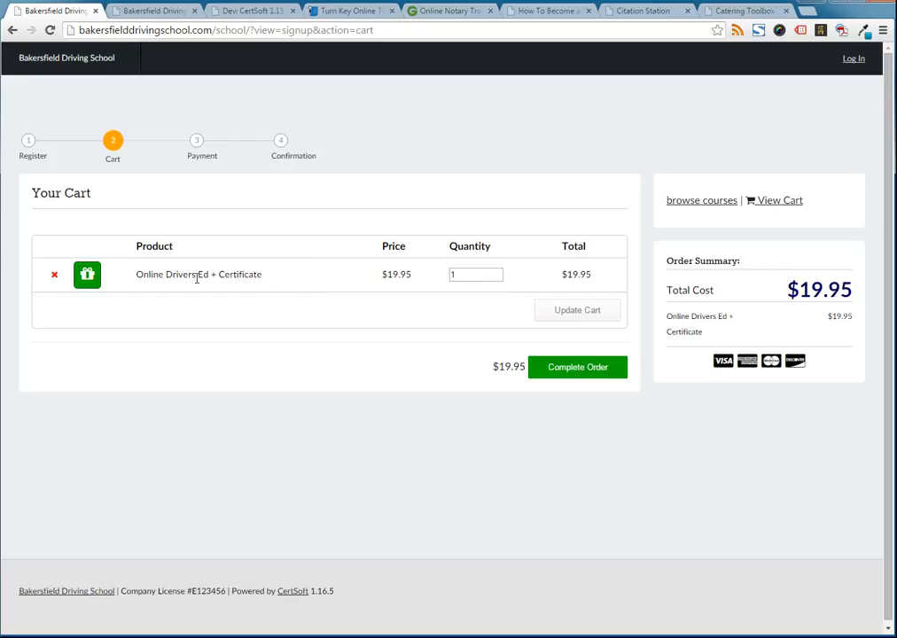
click(577, 376)
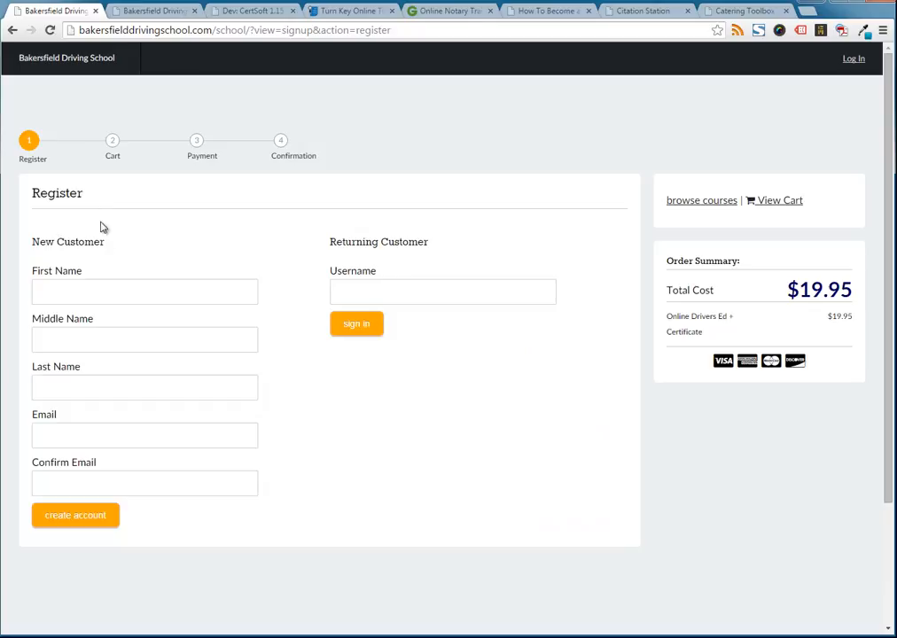
Create a new customer account with a test customer's full name and confirmed e-mail, and review the payment form.
click(93, 300)
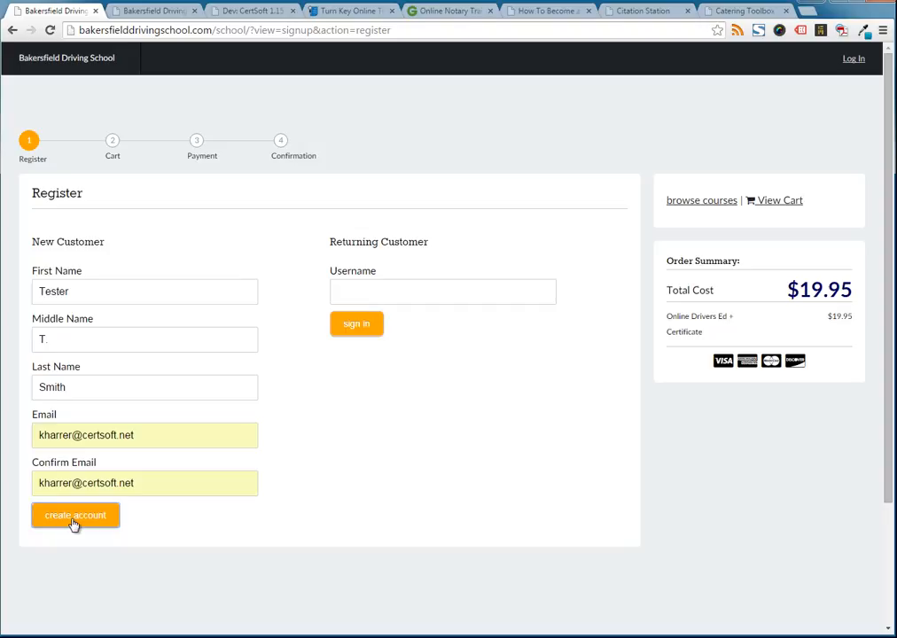
click(75, 522)
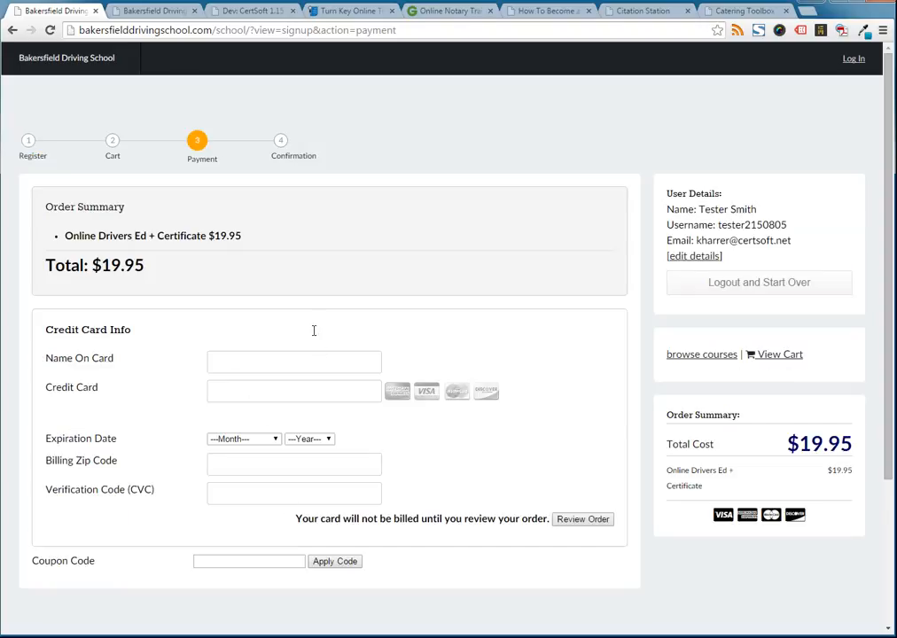
scroll(466, 392, down, 1)
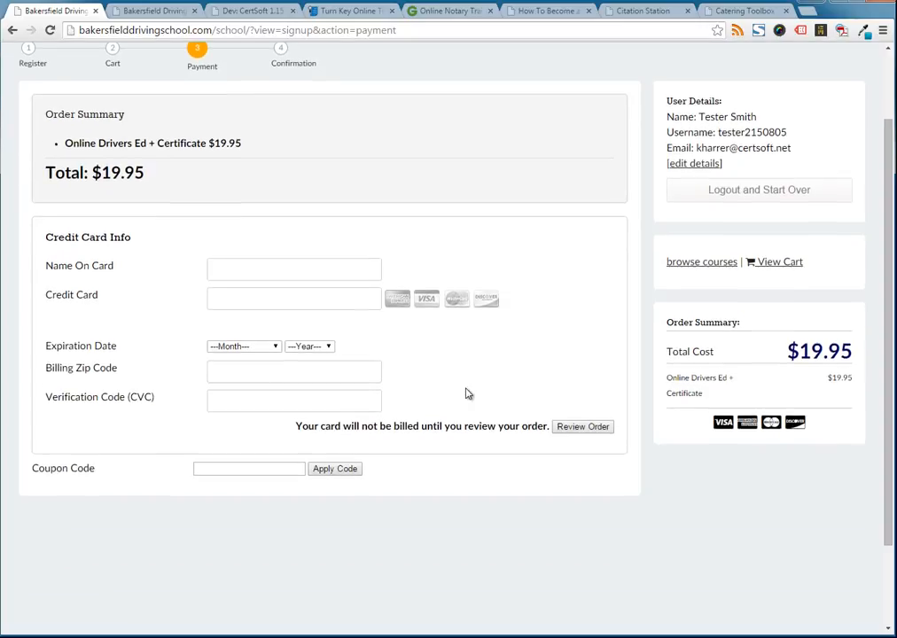
scroll(468, 393, up, 1)
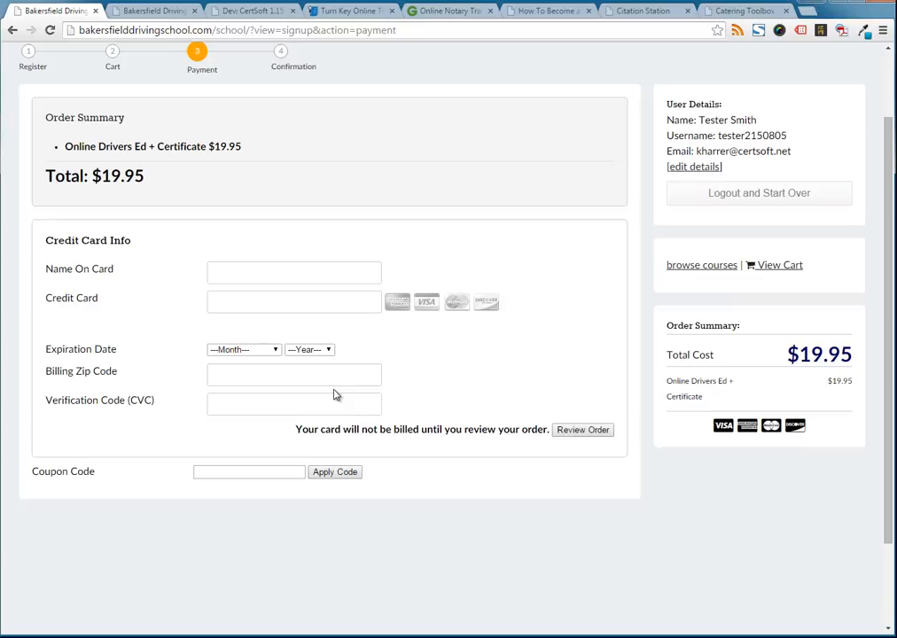
Switch to the CertSoft admin dashboard, open the course management page, and look through the active courses.
click(248, 12)
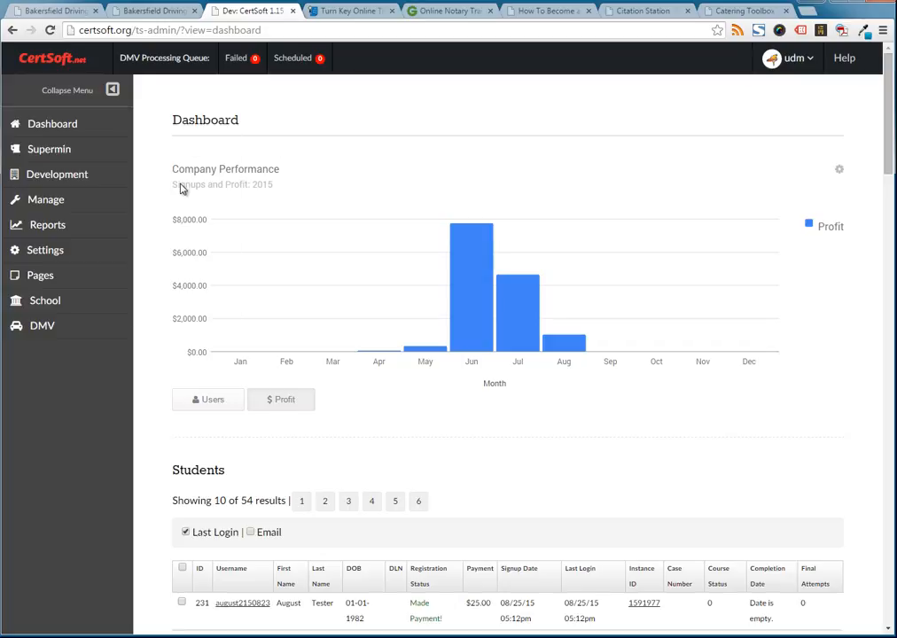
mouse_move(56, 200)
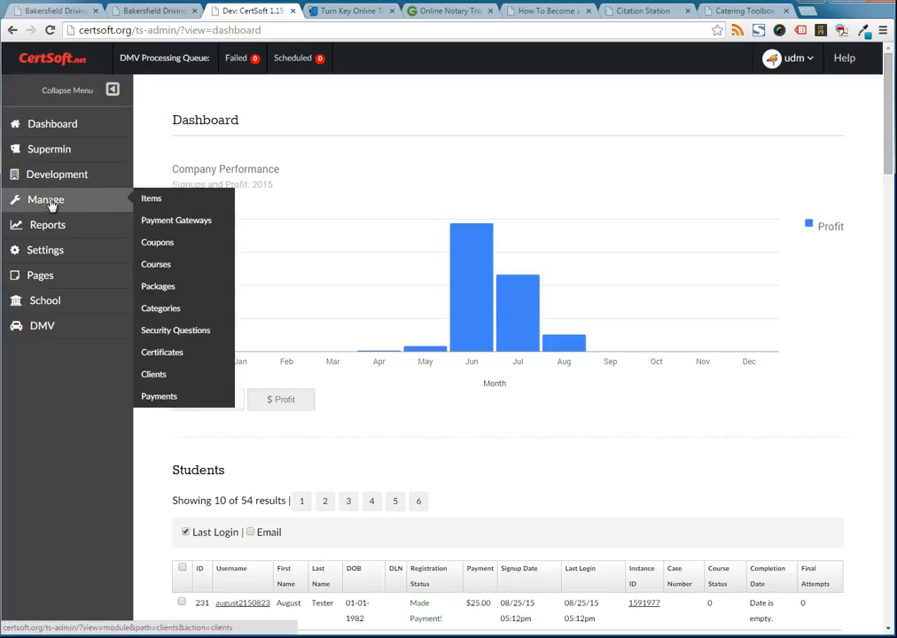
click(156, 265)
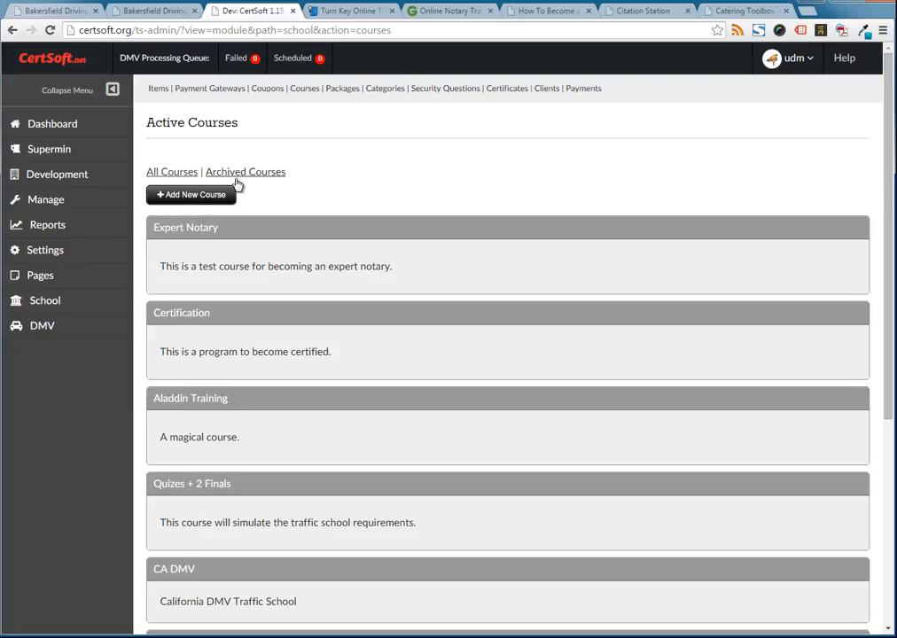
scroll(391, 194, down, 2)
scroll(391, 194, down, 1)
scroll(392, 195, up, 1)
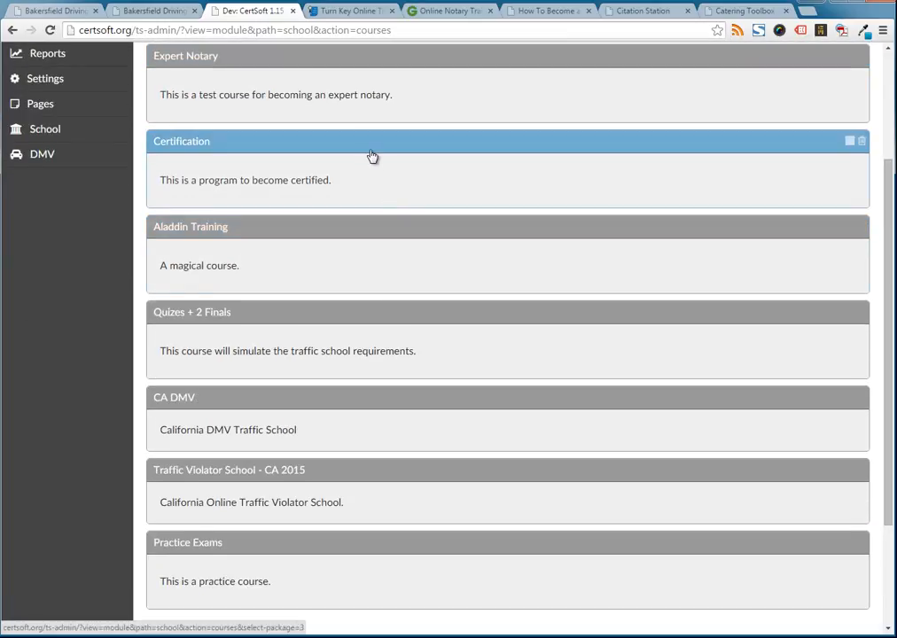
scroll(362, 148, up, 1)
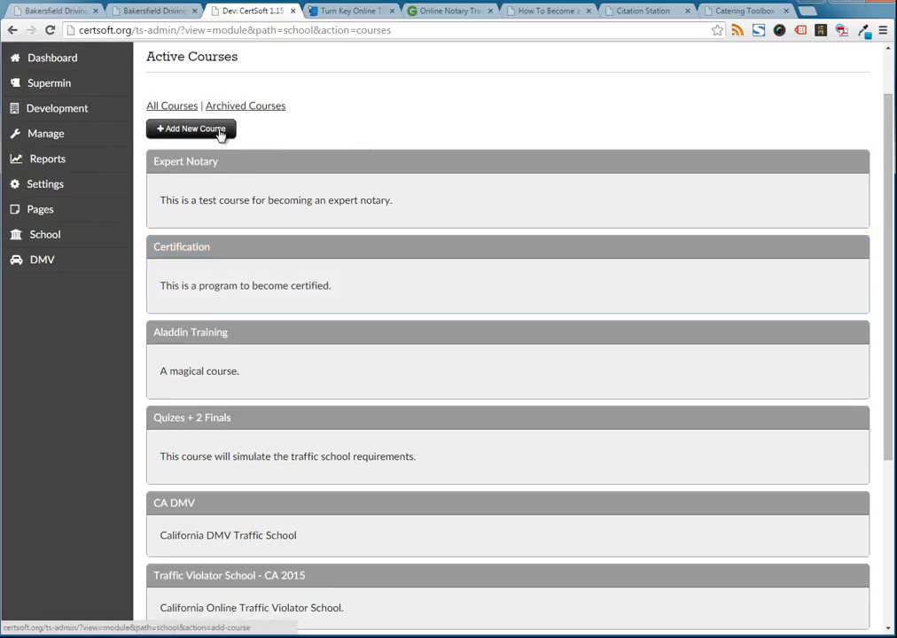
Open the Certification course for editing and select Traffic School as its category.
click(314, 253)
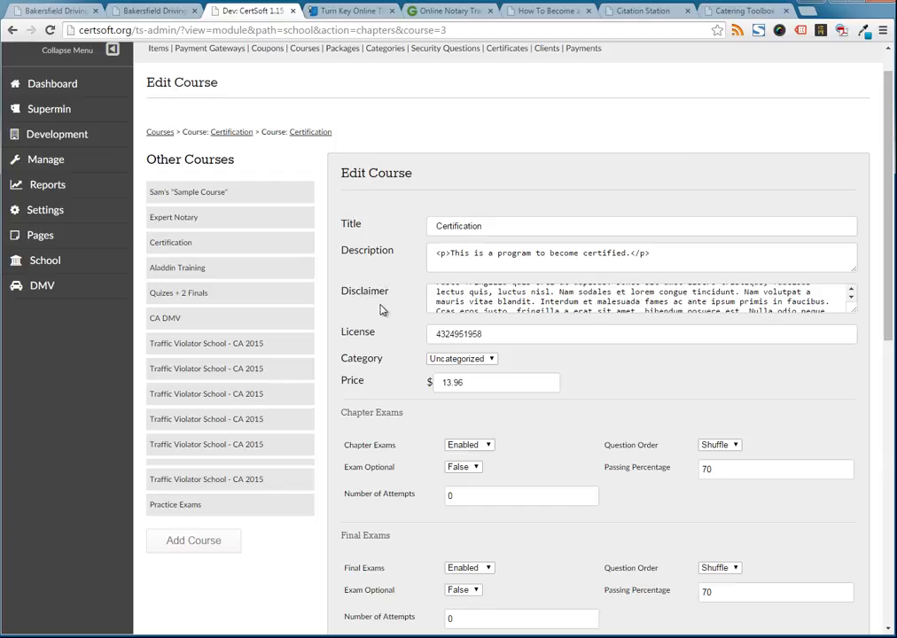
scroll(331, 303, down, 1)
scroll(328, 305, down, 1)
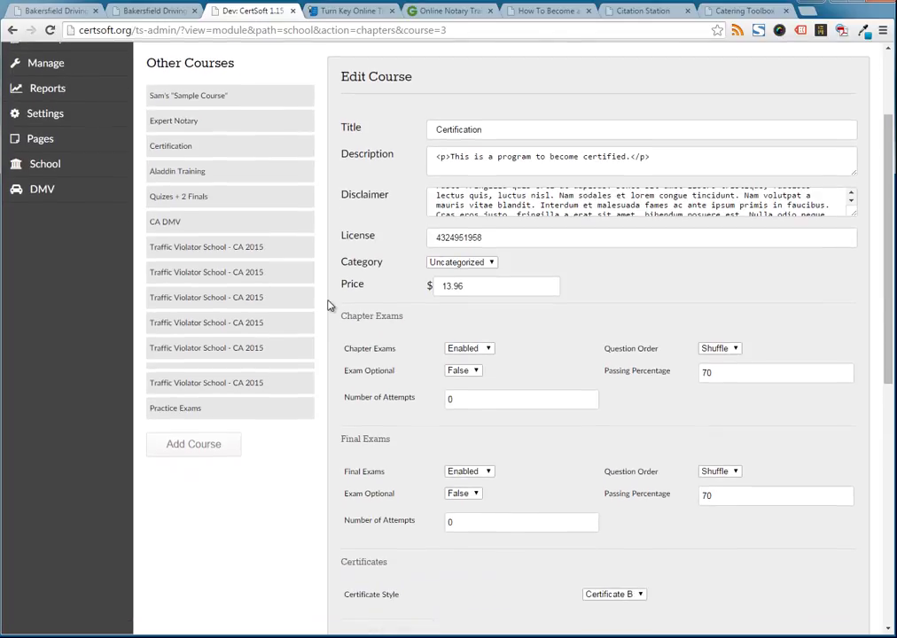
click(472, 268)
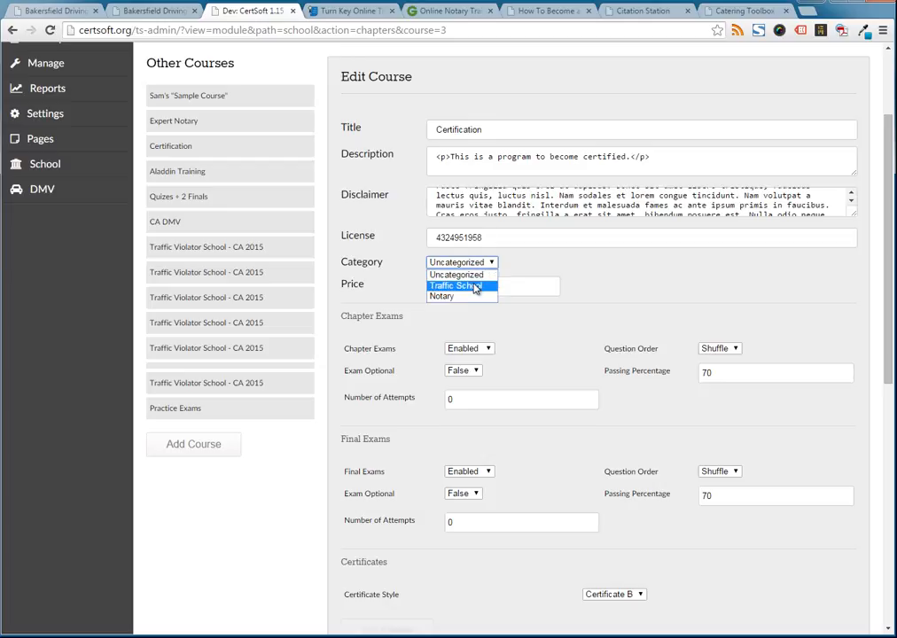
click(476, 287)
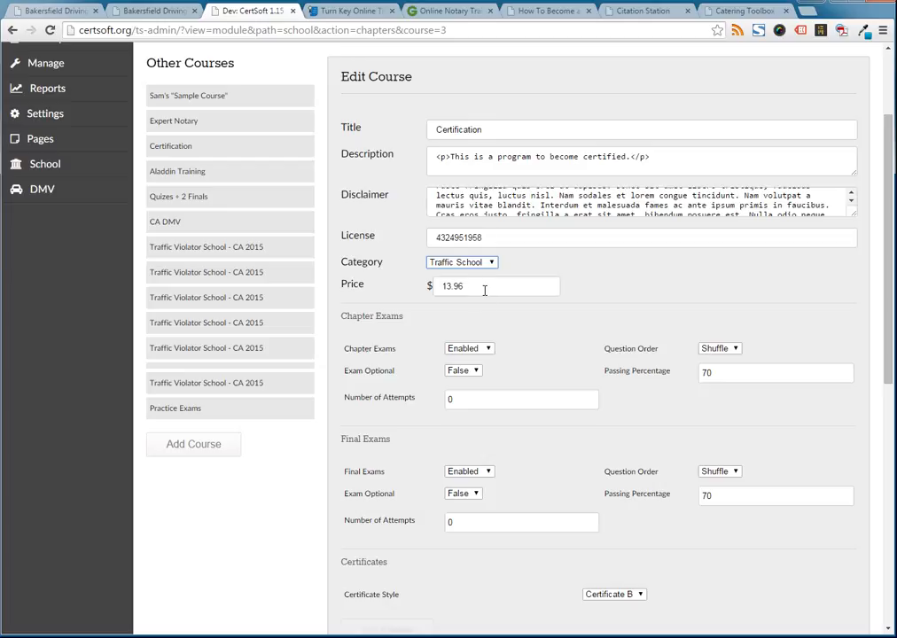
Review the Certification course's exam settings, including the chapter exam question order options, and its certificate style, chapters and final exams.
scroll(556, 347, down, 1)
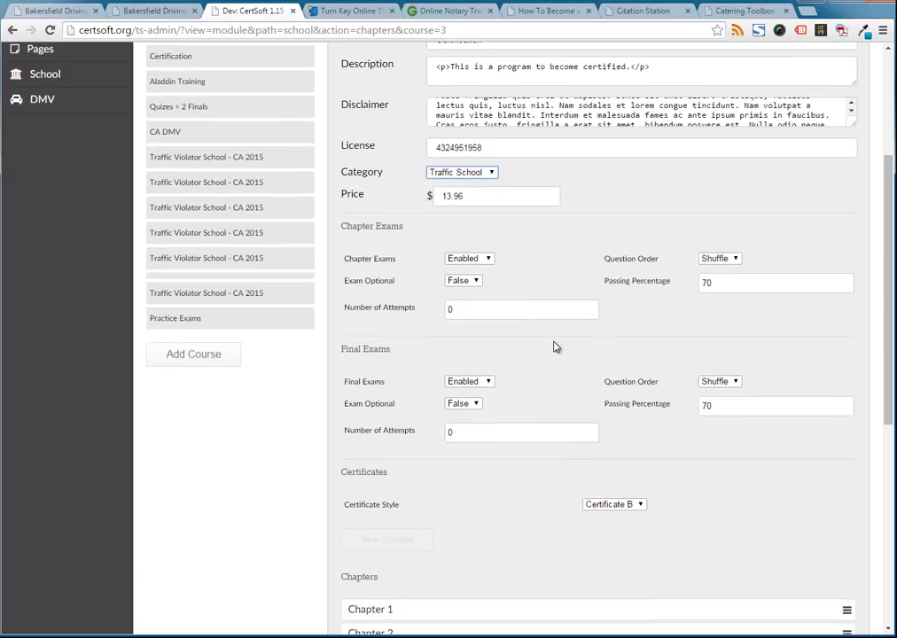
scroll(555, 347, down, 1)
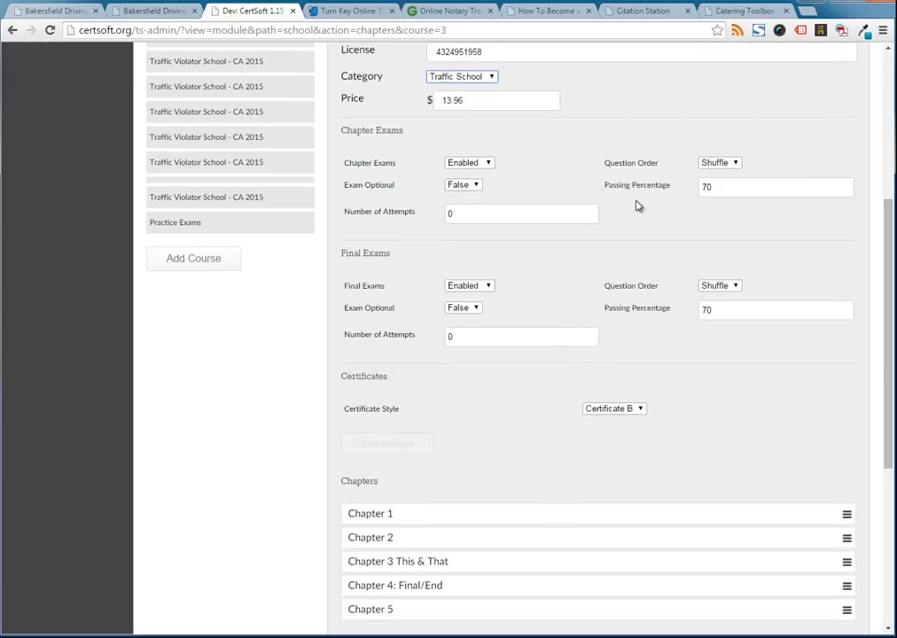
click(730, 168)
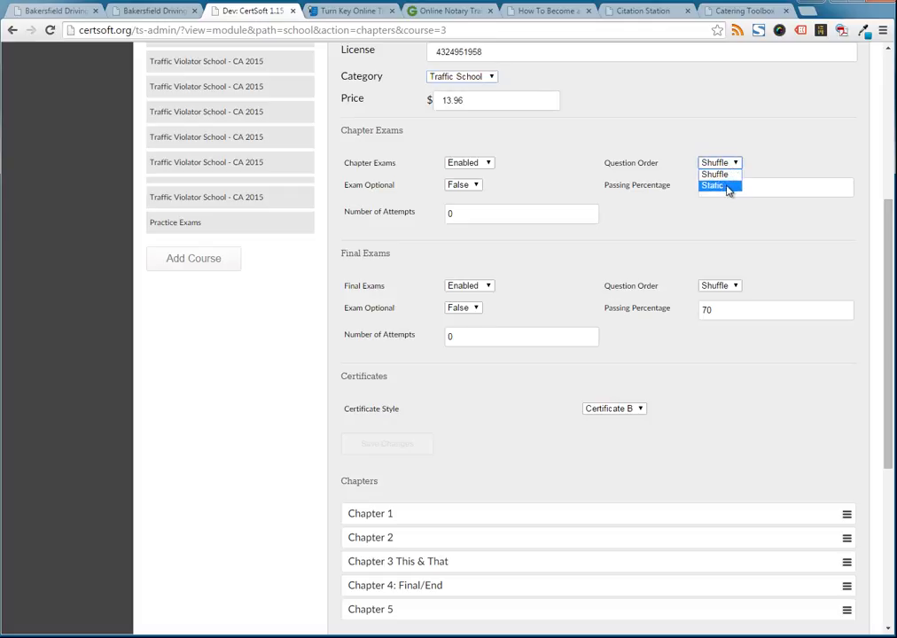
click(783, 140)
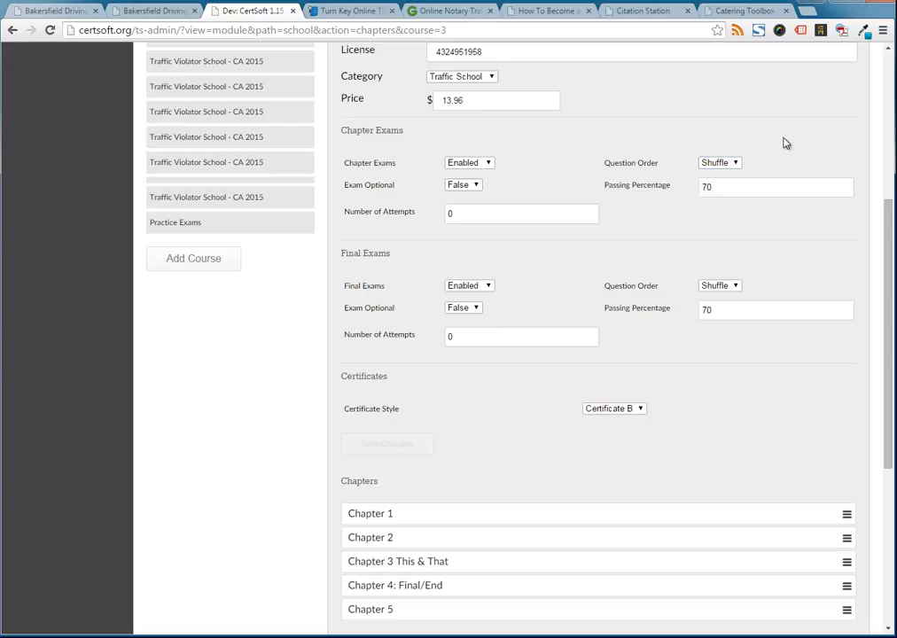
scroll(784, 142, down, 2)
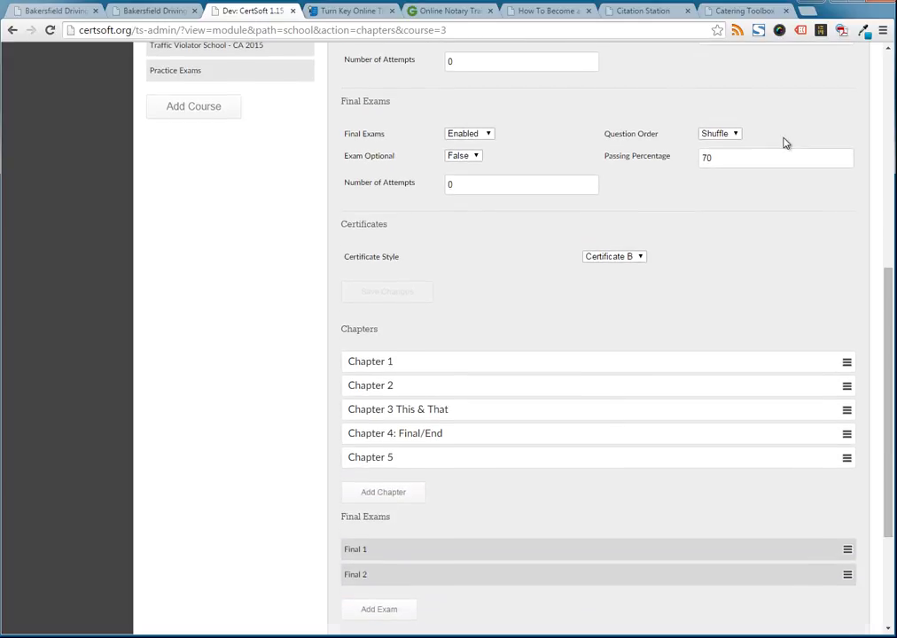
scroll(784, 142, down, 2)
scroll(784, 142, down, 1)
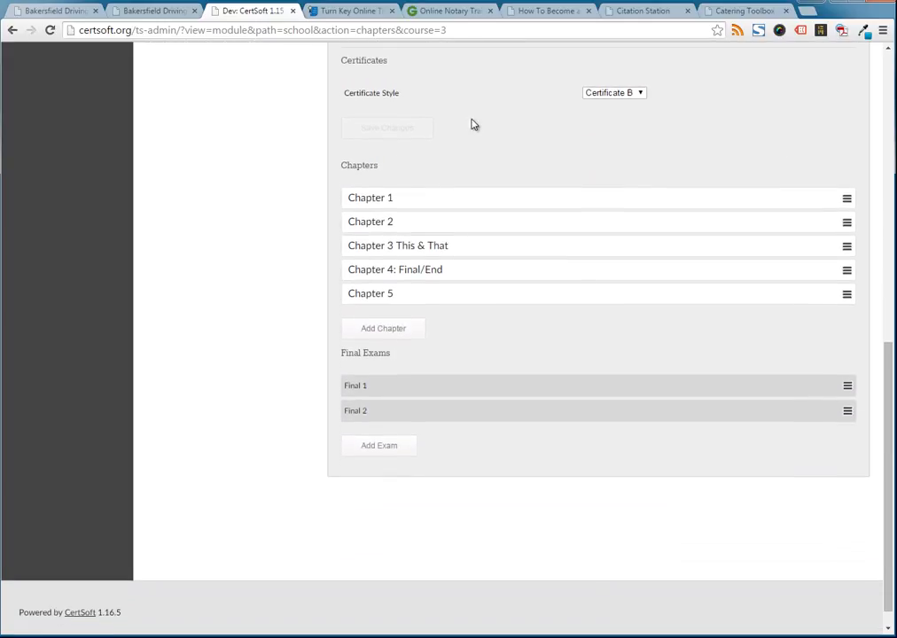
Open Chapter 1 of the Certification course and enlarge its content editor to show the full chapter text.
click(436, 208)
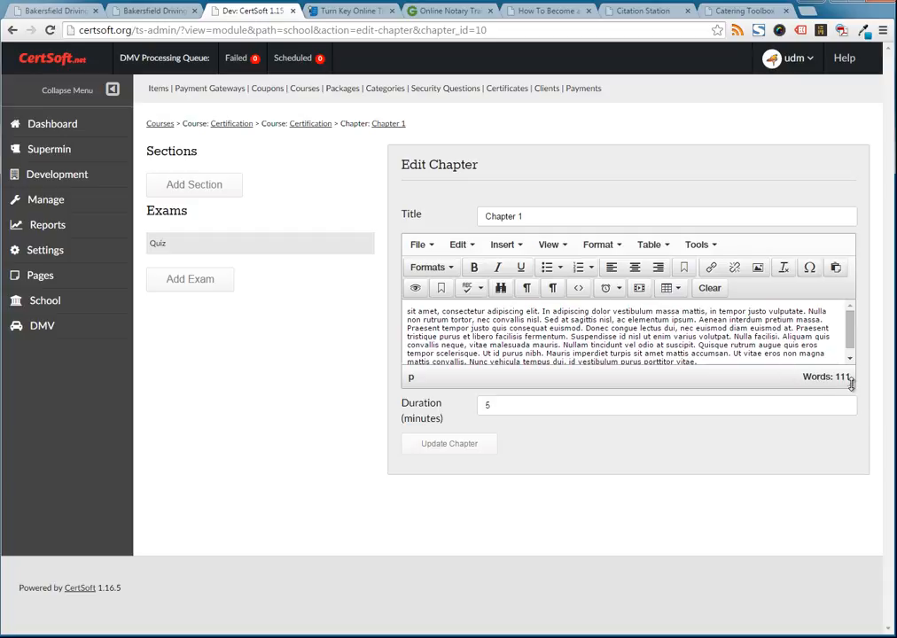
drag(851, 381, 851, 539)
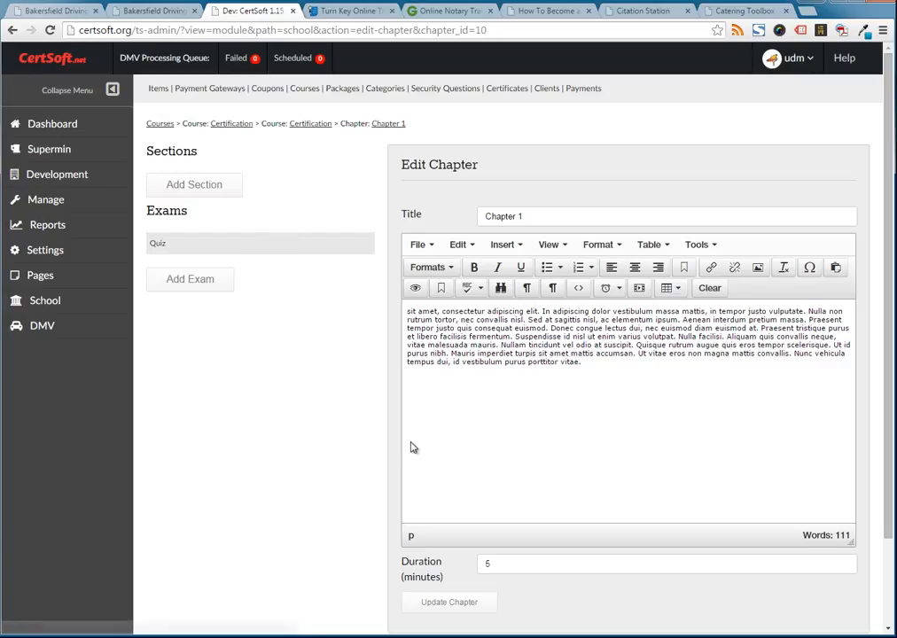
scroll(388, 320, down, 3)
scroll(388, 320, up, 3)
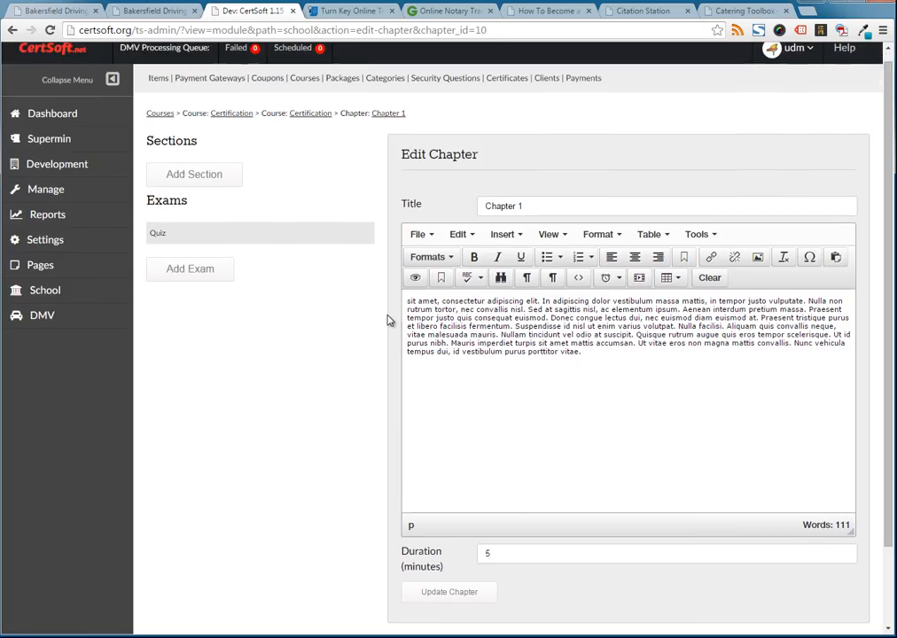
Open the "Fish swim." question in Chapter 1's Quiz exam and add "They walk" as Answer 3.
click(279, 238)
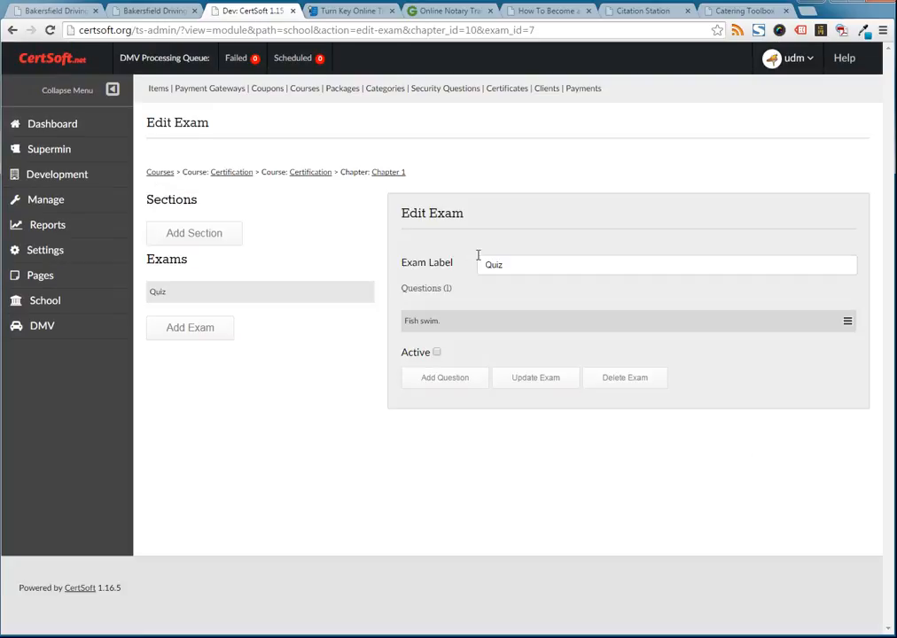
click(494, 331)
scroll(519, 230, up, 1)
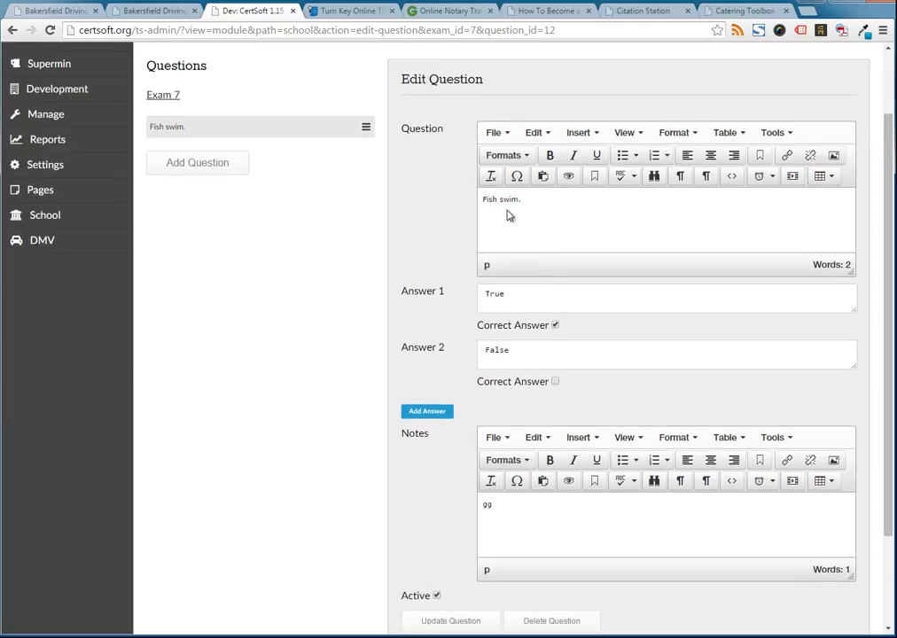
click(427, 412)
click(492, 422)
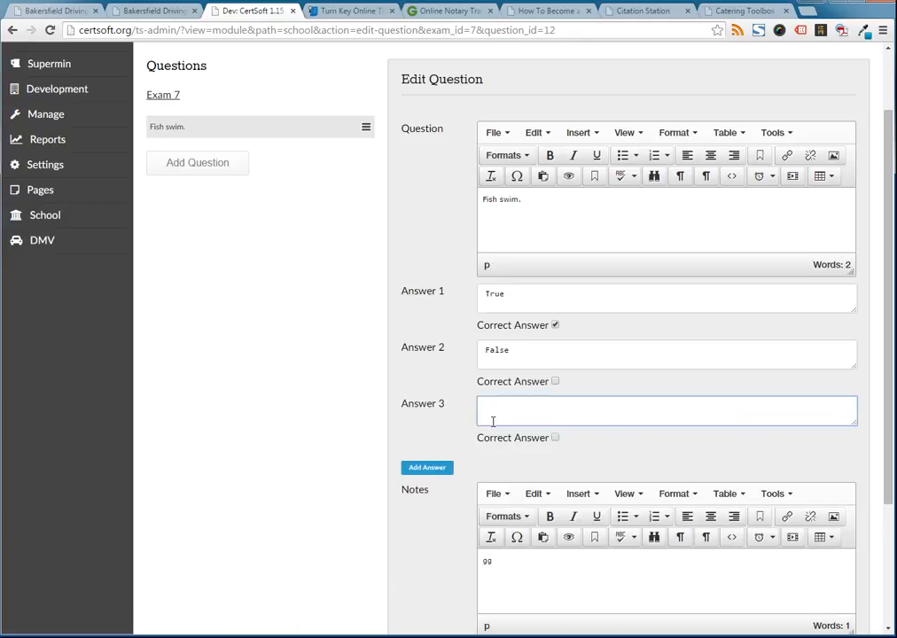
text(They walk)
Make "They walk" the correct answer instead of "True" and update the question.
click(555, 326)
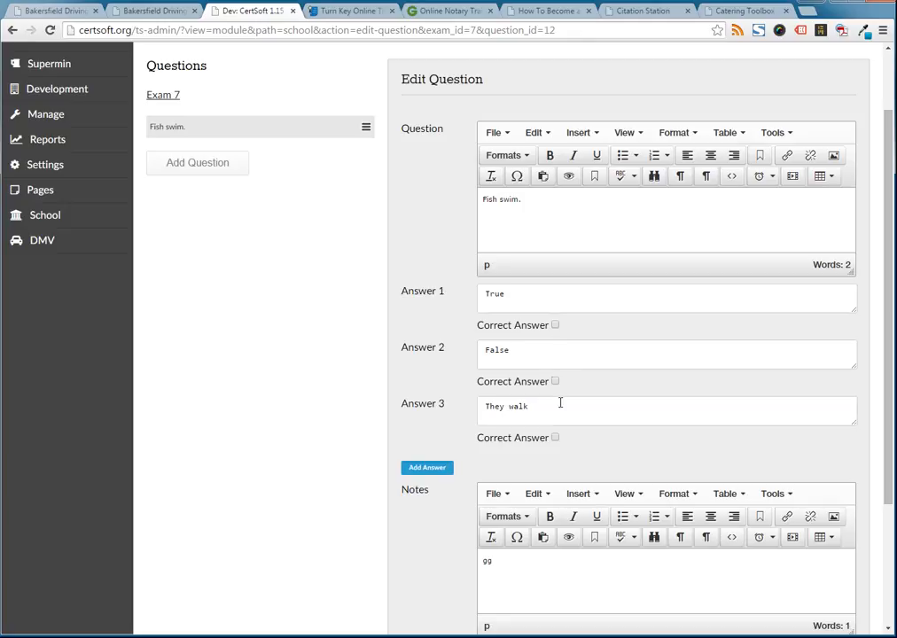
click(555, 438)
scroll(469, 474, down, 1)
scroll(470, 474, down, 1)
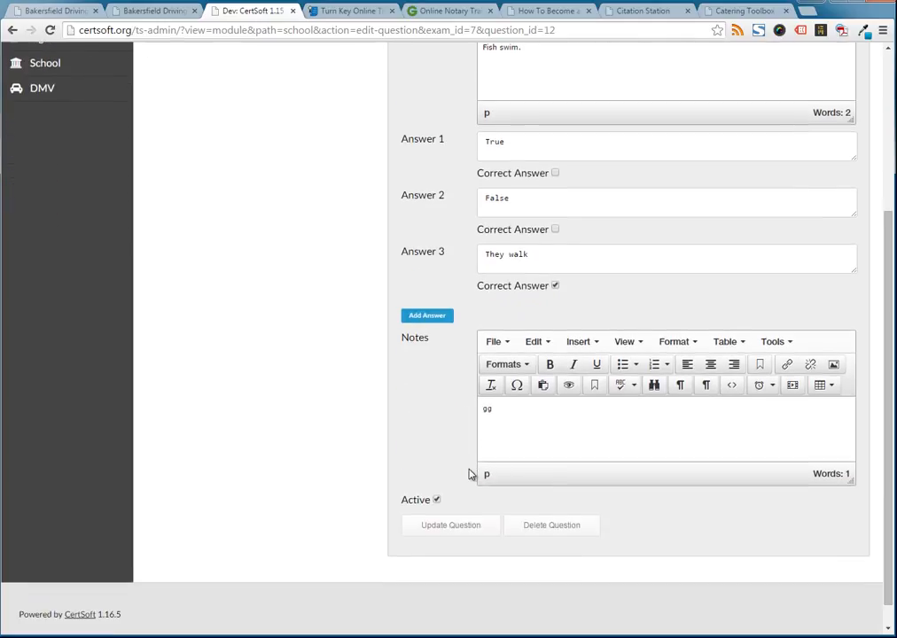
click(452, 526)
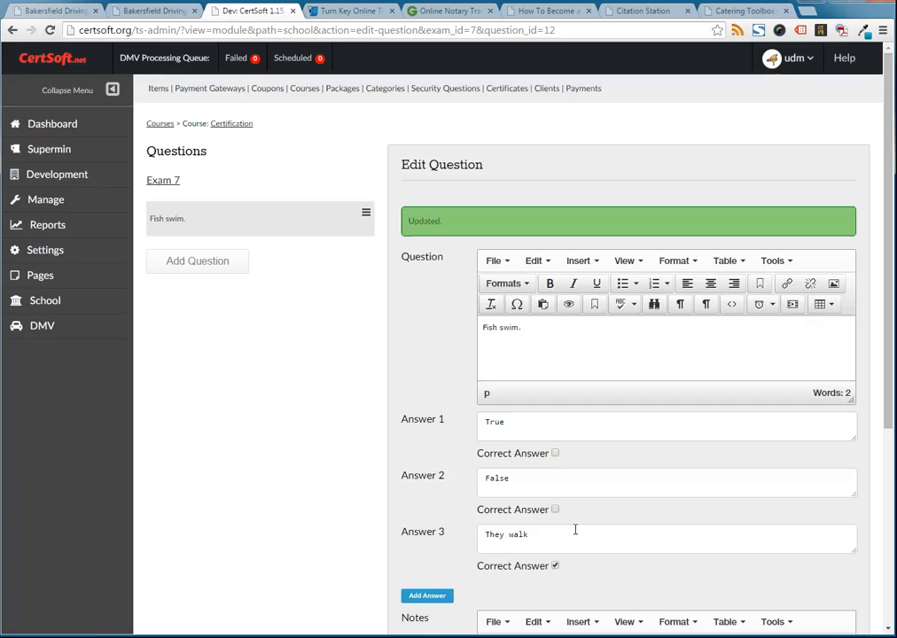
scroll(587, 480, down, 1)
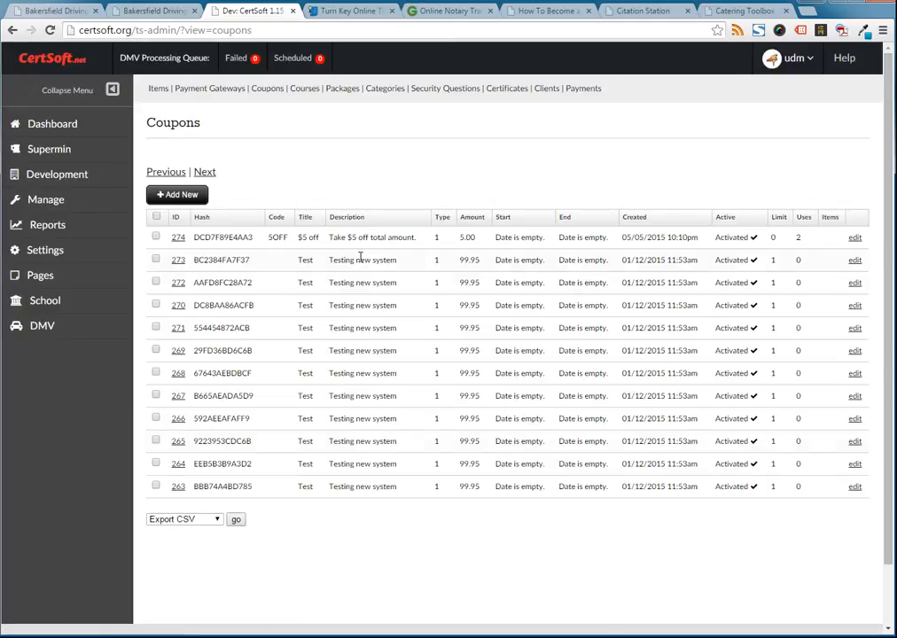
Start a new coupon titled "50% OFF Course" with description "This is a 50% off special" and promo code free50.
mouse_move(59, 202)
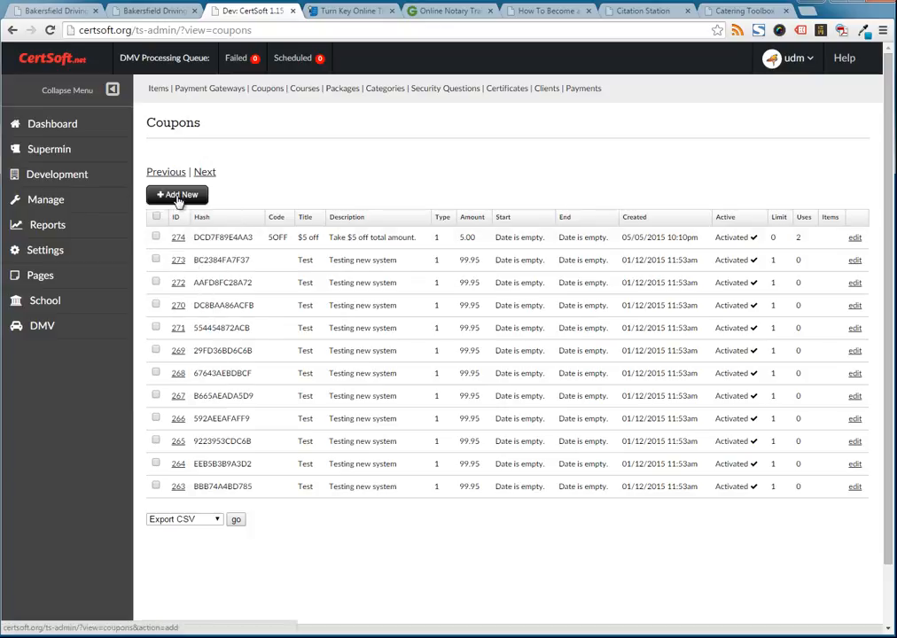
click(178, 196)
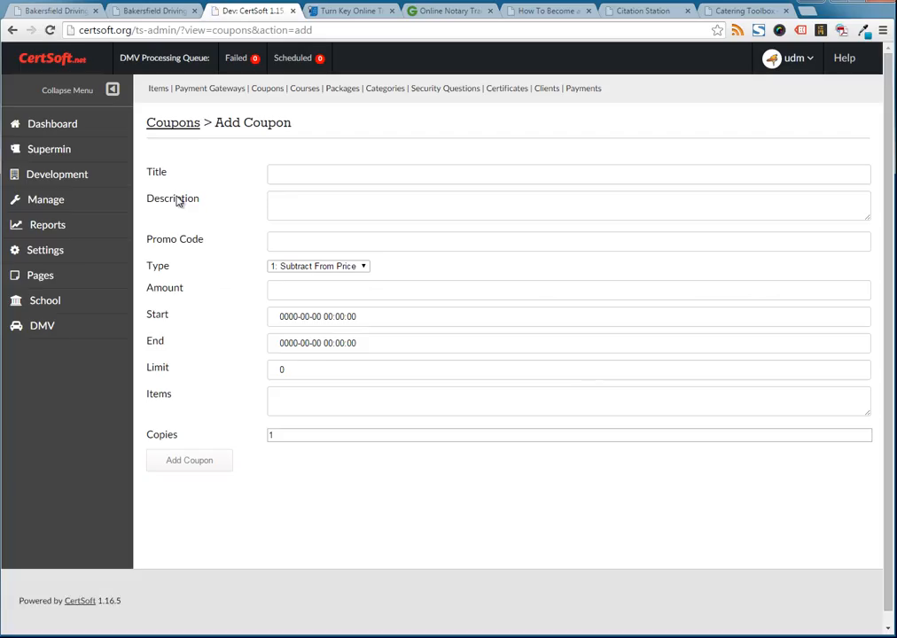
click(301, 178)
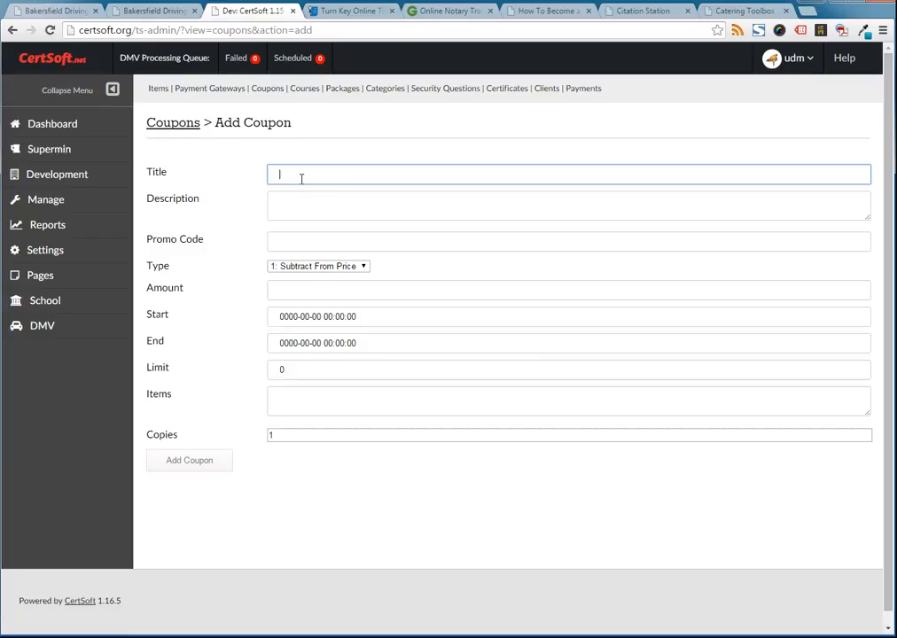
text(50% OFF Course)
key(Tab)
text(This is a 50% off special)
key(Tab)
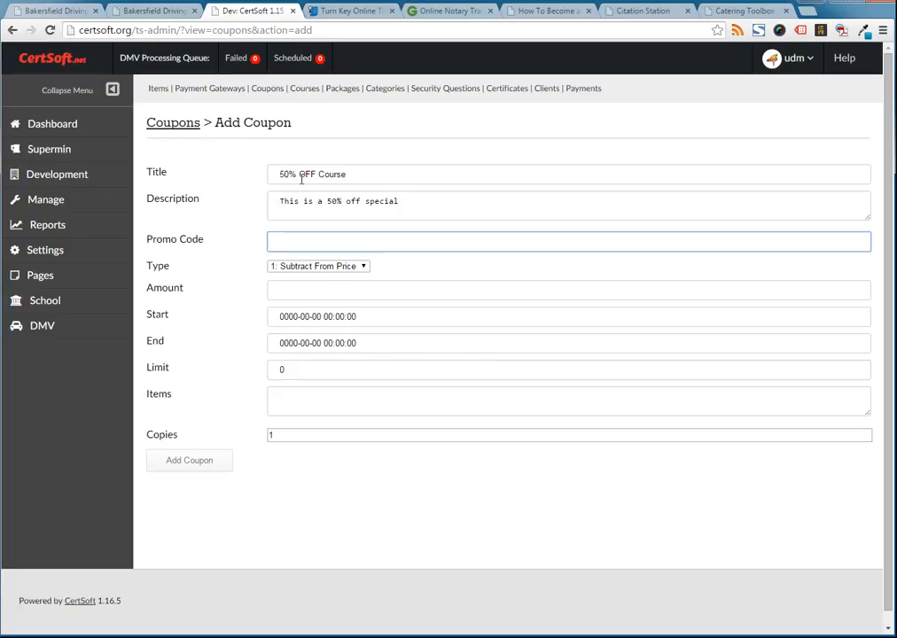
text(free50)
key(Tab)
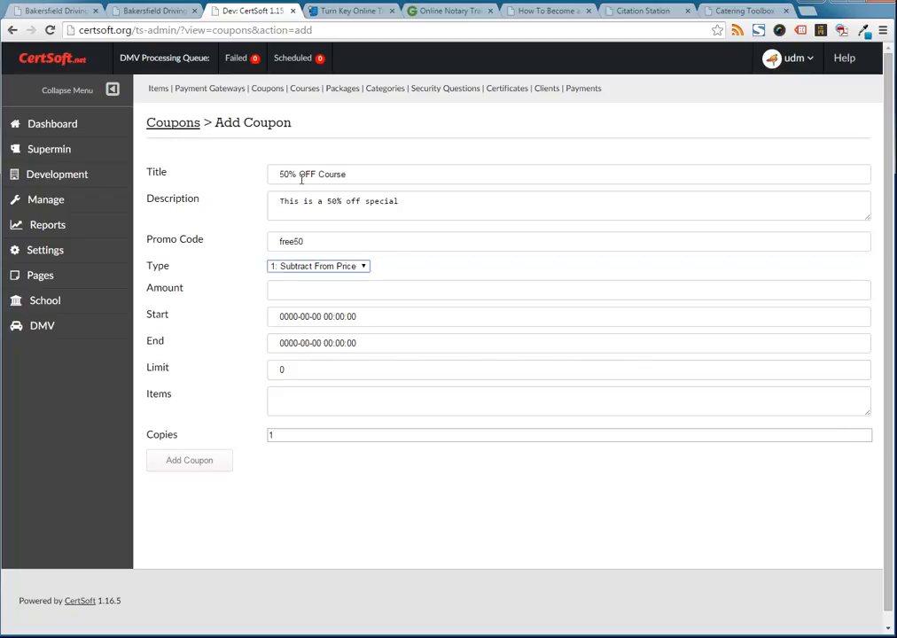
Set the new coupon's type to Percent Off and its amount to 50.
click(322, 267)
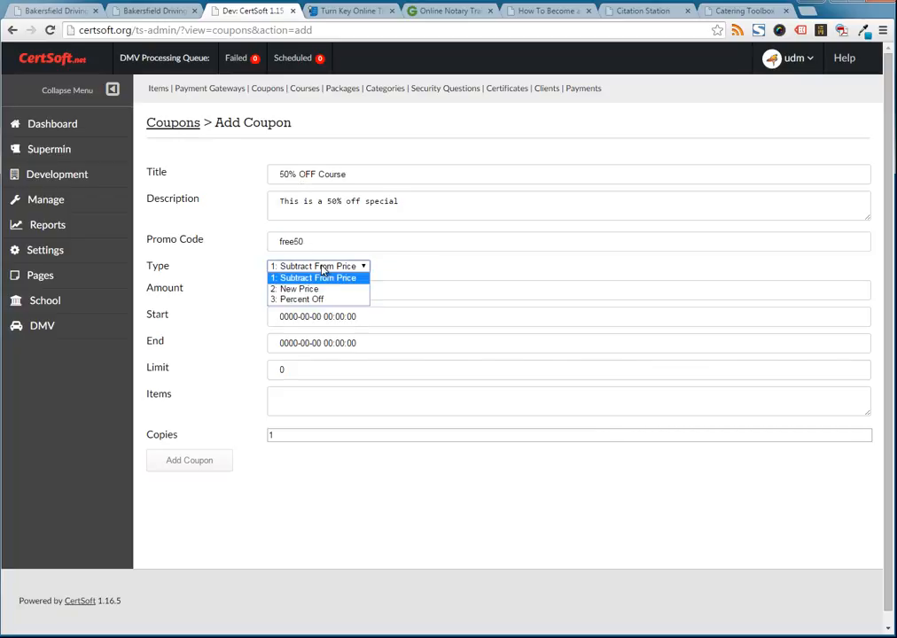
click(327, 301)
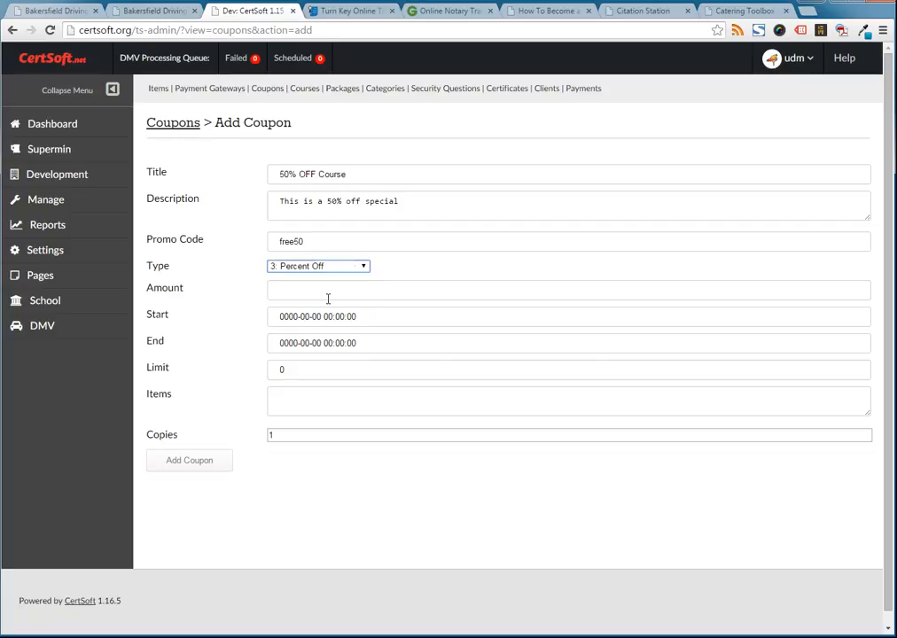
click(327, 293)
text(50)
key(Tab)
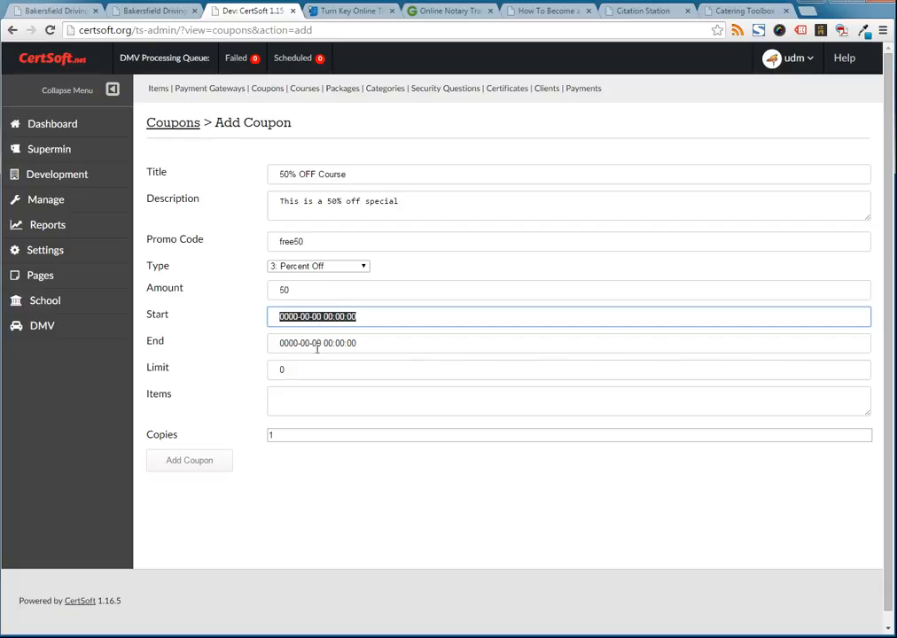
Set the coupon's limit to 15 and copies to 5, leave the items empty, and add it.
click(315, 365)
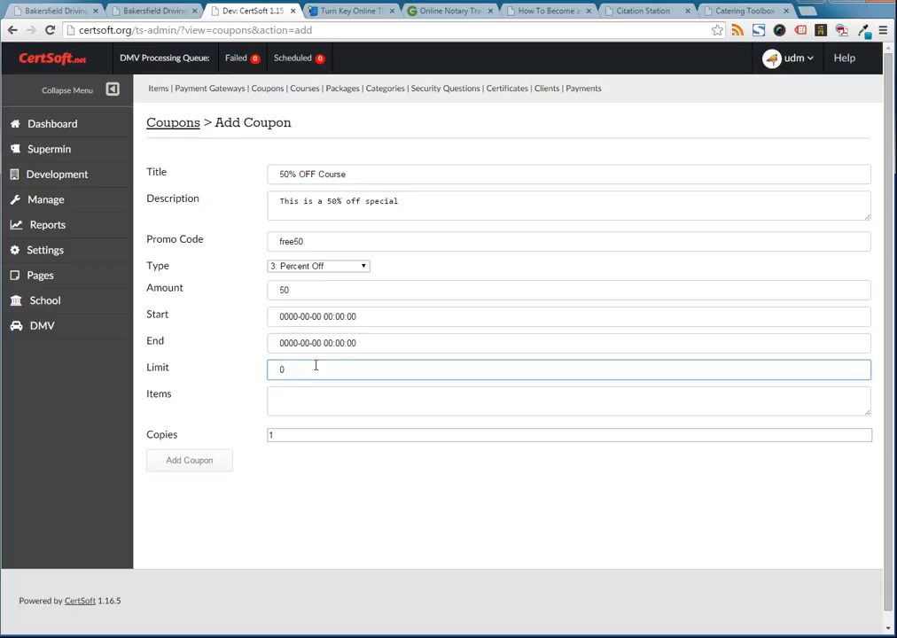
double_click(273, 368)
text(15)
click(287, 405)
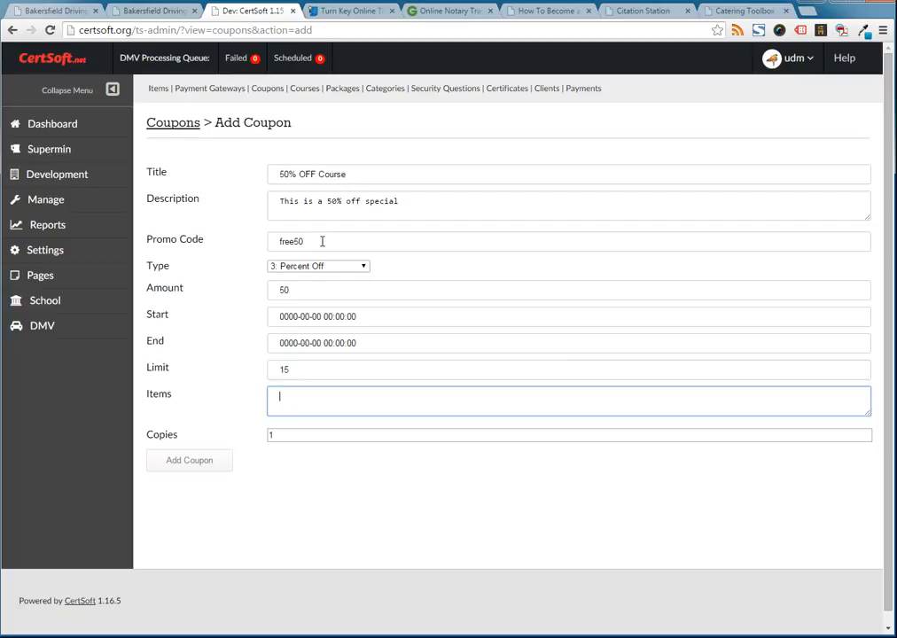
double_click(285, 441)
text(5)
click(289, 487)
click(203, 467)
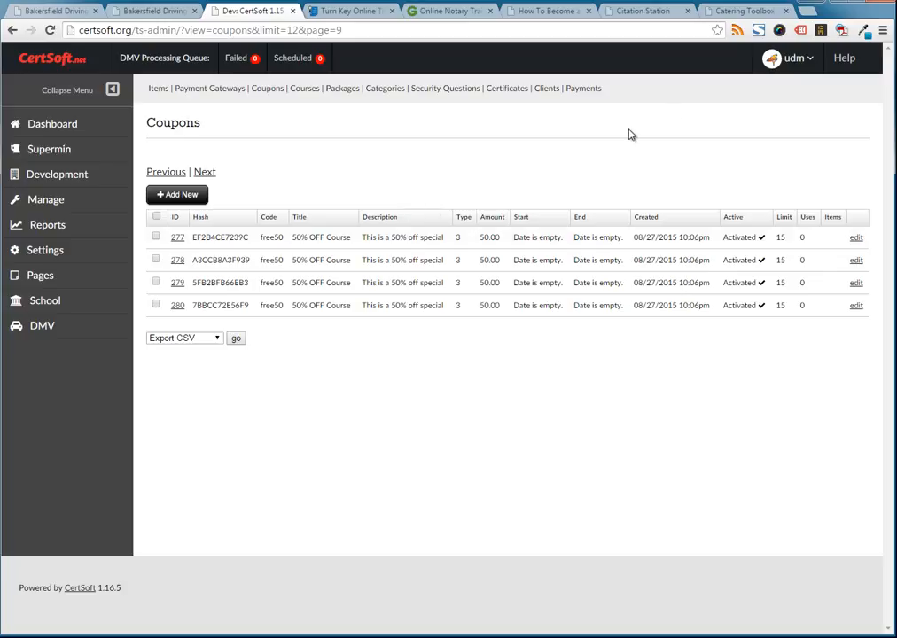
View the Groupon notary training deal, highlight the hash of the first listed free50 coupon in CertSoft, and return to the deal.
click(450, 12)
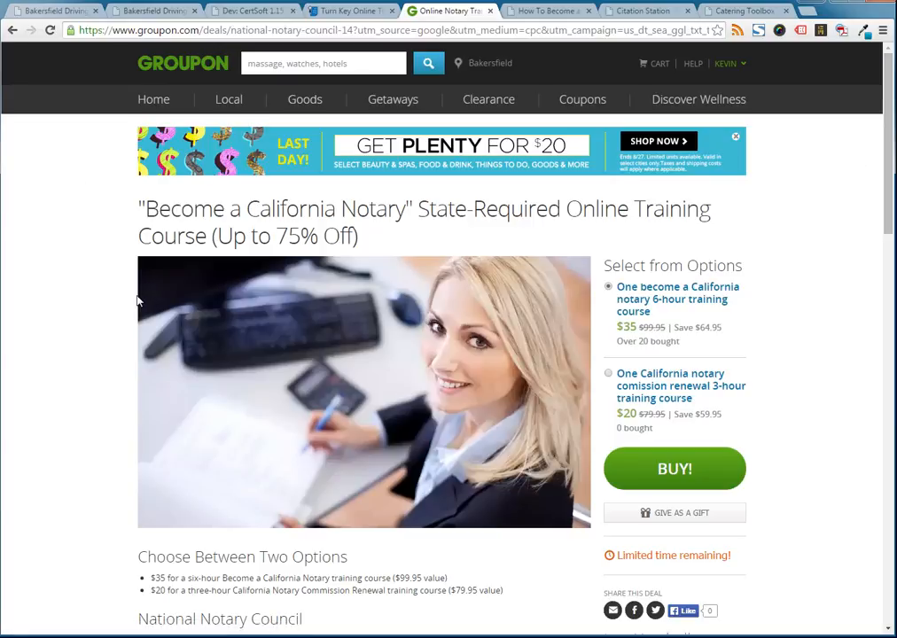
scroll(137, 302, down, 2)
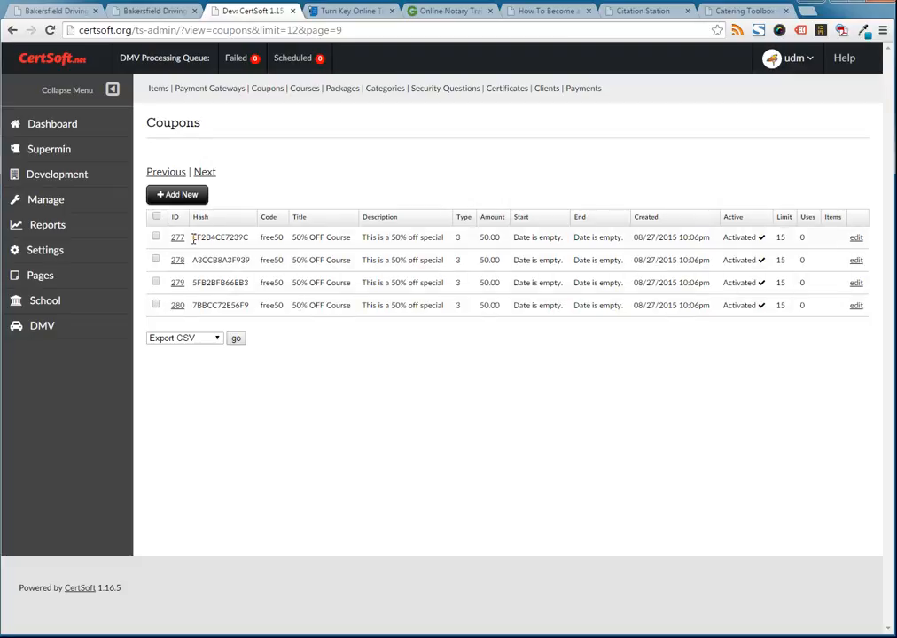
drag(193, 238, 250, 253)
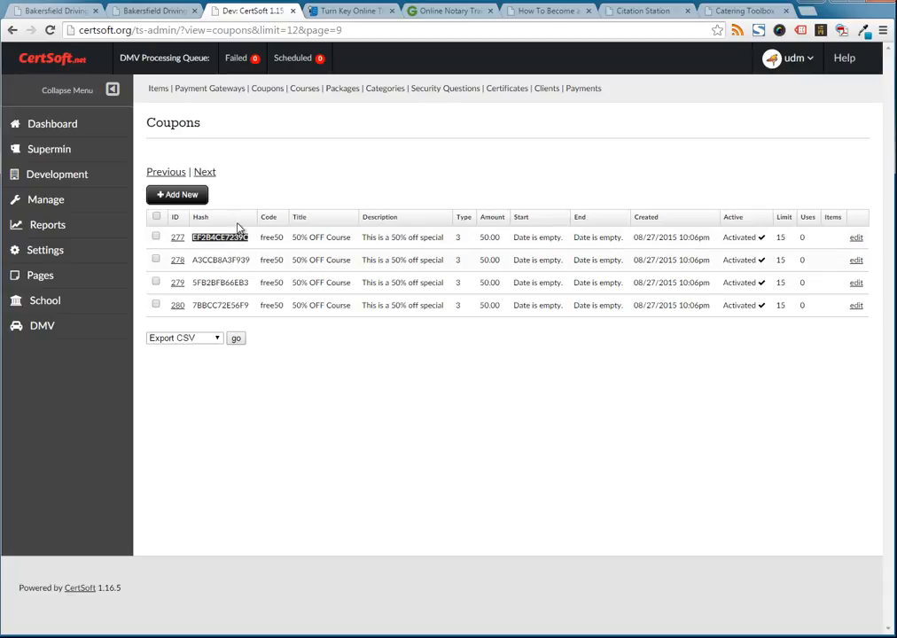
click(452, 11)
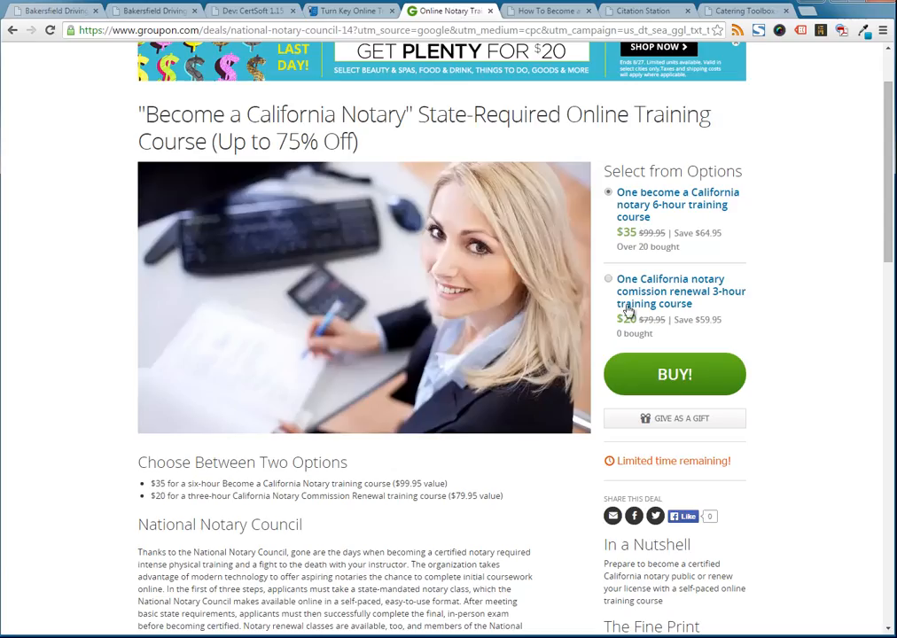